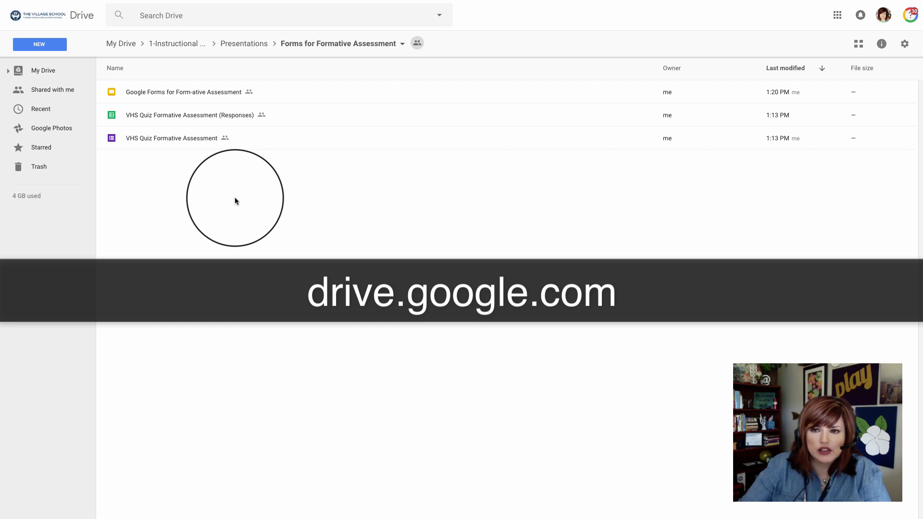
# - Create a blank Google Form in the shared Forms for Formative Assessment folder
pyautogui.click(44, 44)
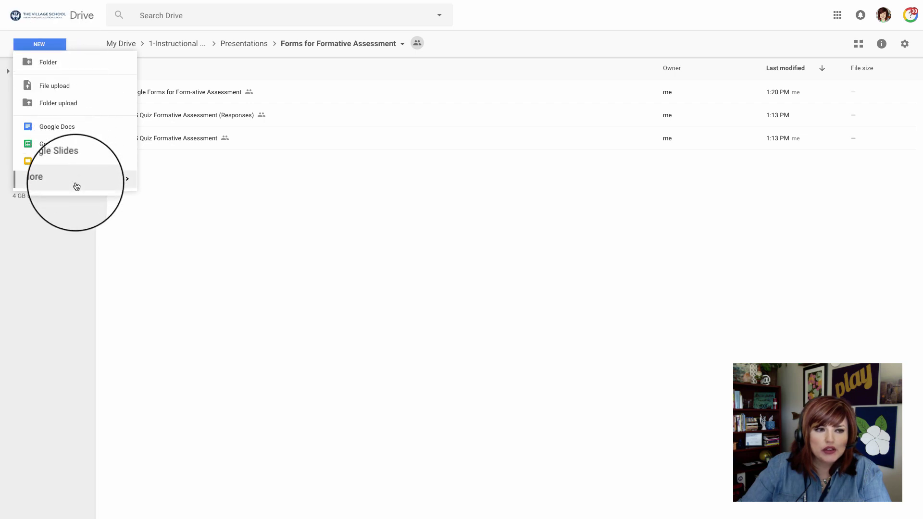
pyautogui.moveTo(76, 183)
pyautogui.click(175, 181)
pyautogui.click(566, 281)
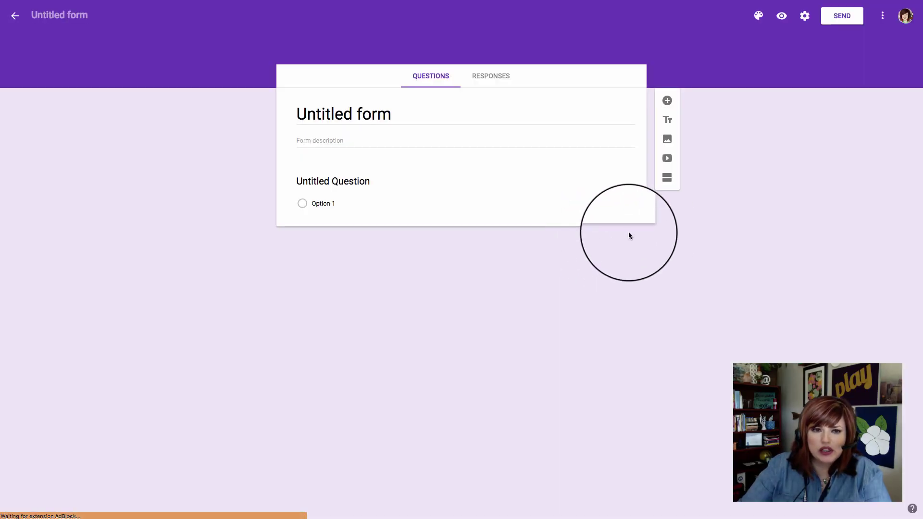
# - Rename 'Untitled form' to 'Sample Form' so the file name and form title match
pyautogui.click(56, 18)
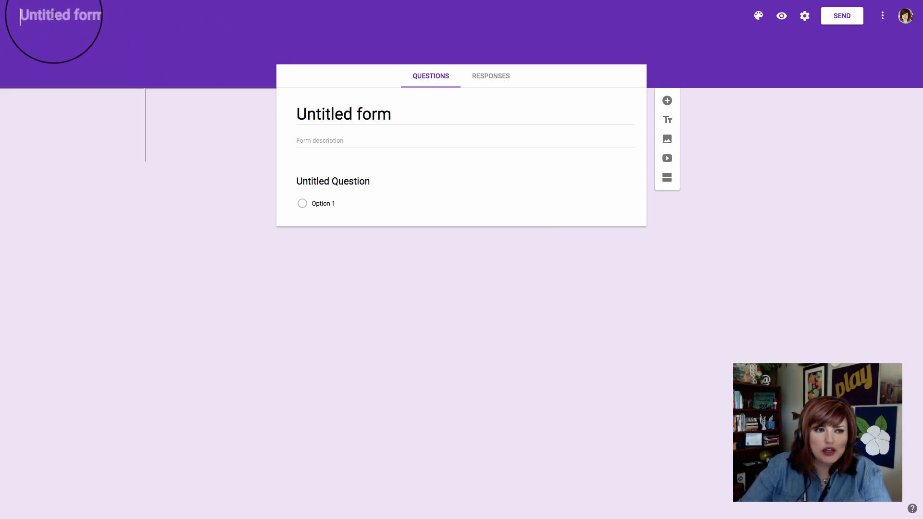
pyautogui.tripleClick(41, 15)
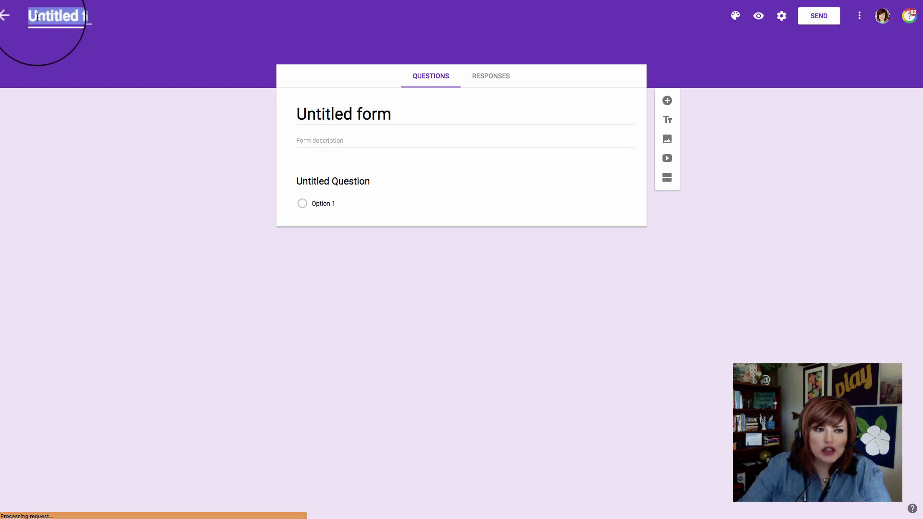
pyautogui.tripleClick(64, 18)
pyautogui.write('Sample Form')
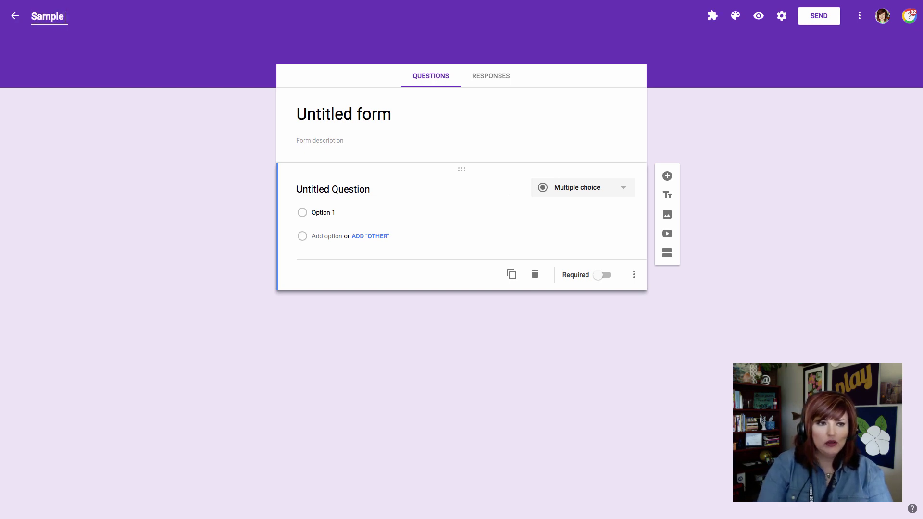
pyautogui.click(388, 114)
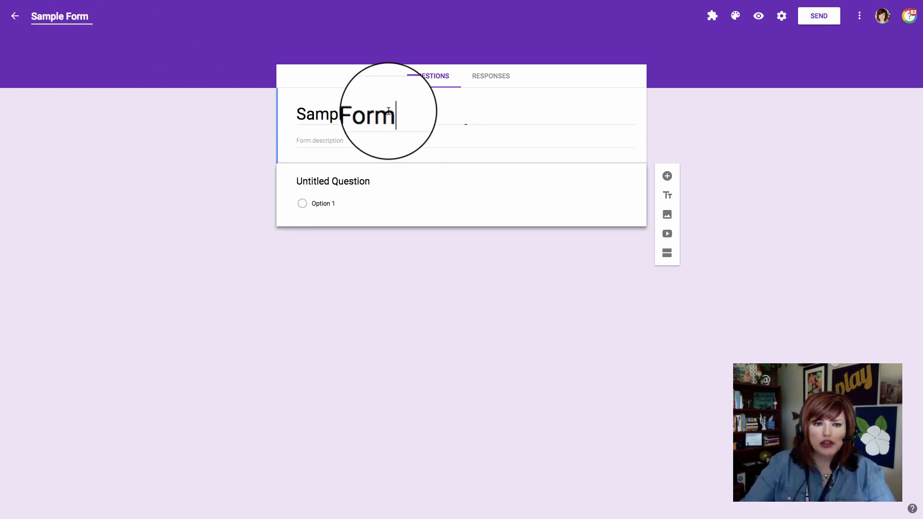
# - Write 'Formative Assessment should happen ...' with four choices, Every day to whenever you're wondering, and make it required
pyautogui.click(348, 181)
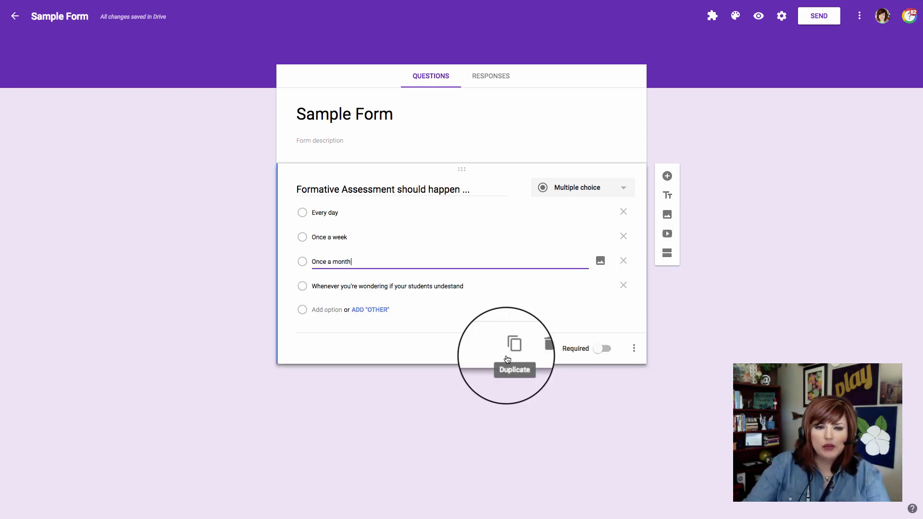
pyautogui.click(604, 355)
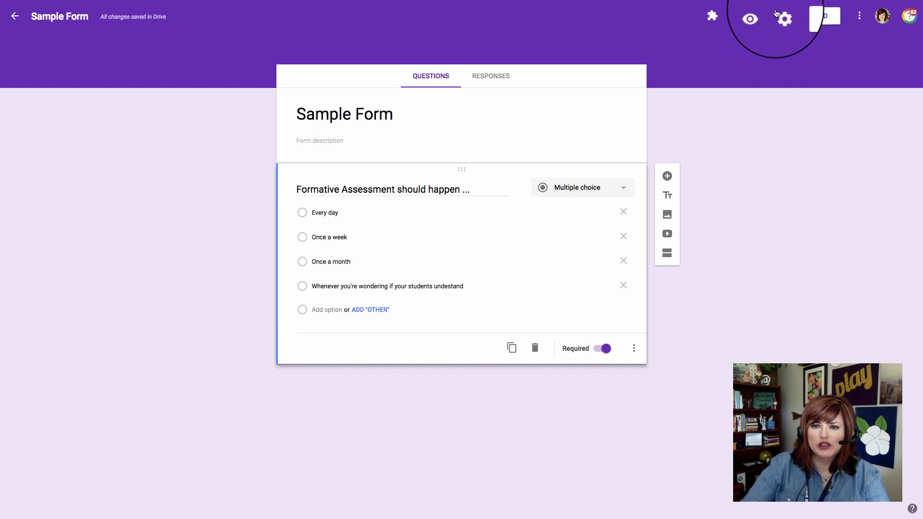
# - Turn on 'Collect email address' in the form's General settings and save
pyautogui.click(783, 17)
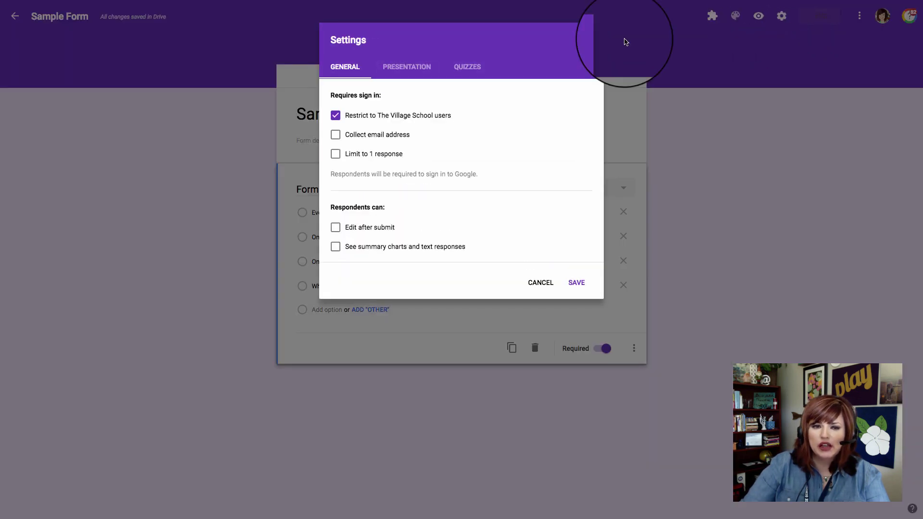
pyautogui.click(336, 135)
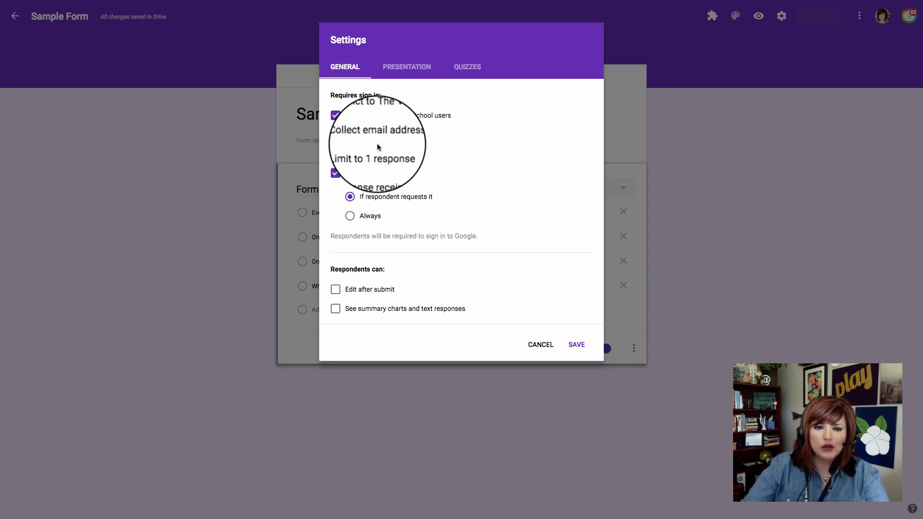
pyautogui.click(584, 348)
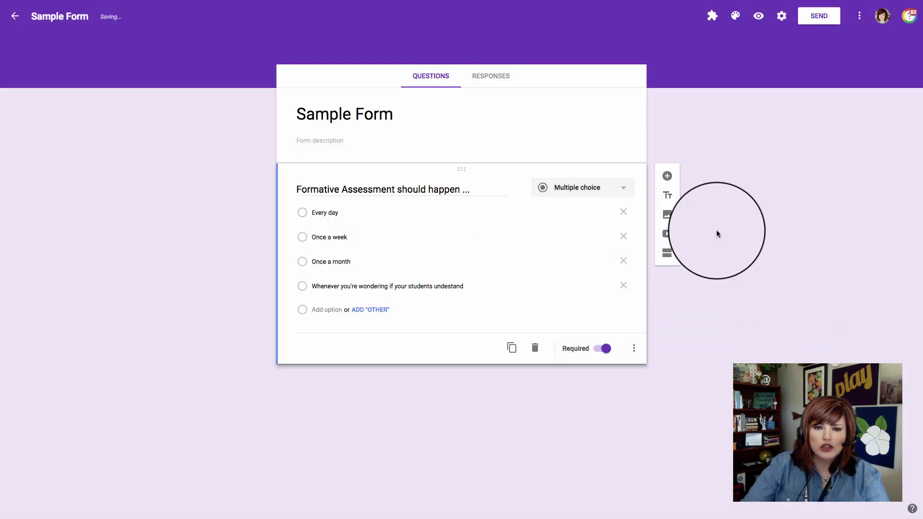
# - Add a required seven-option question on classifying formative assessment, followed by a blank third question
pyautogui.click(667, 177)
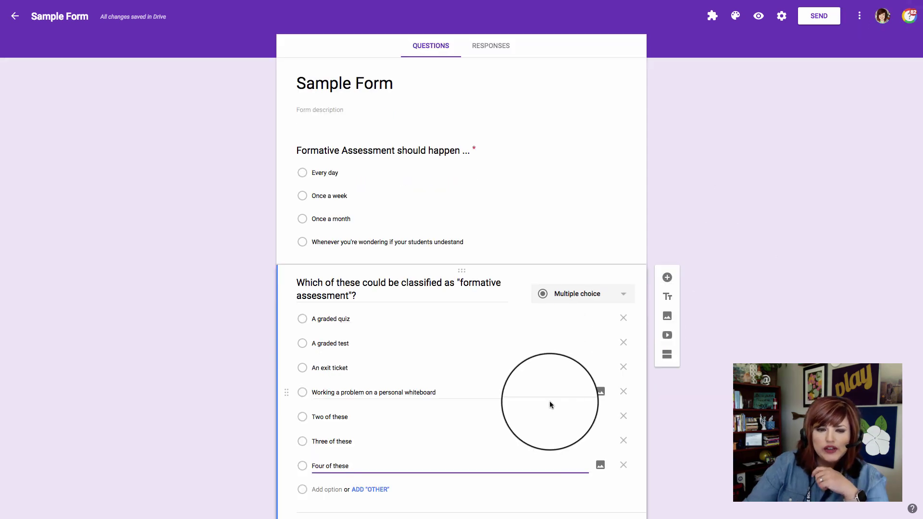
pyautogui.scroll(-2, 551, 405)
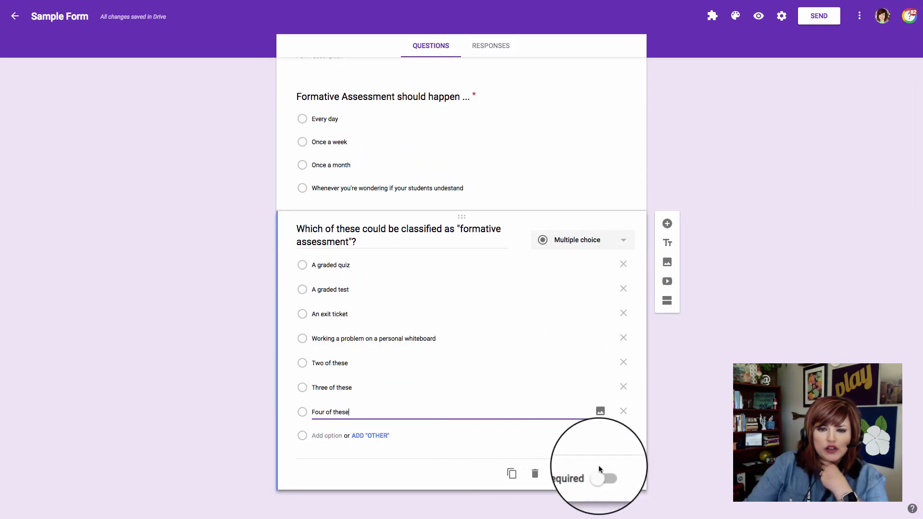
pyautogui.click(603, 475)
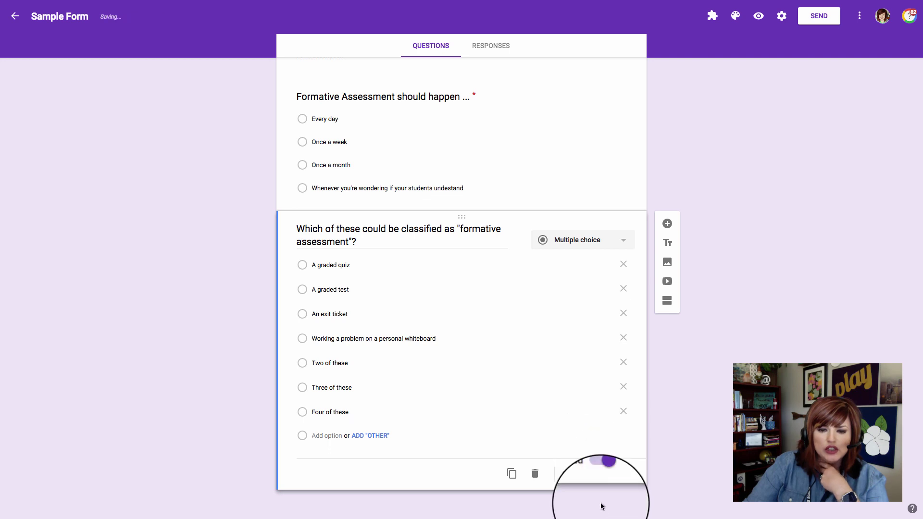
pyautogui.click(667, 224)
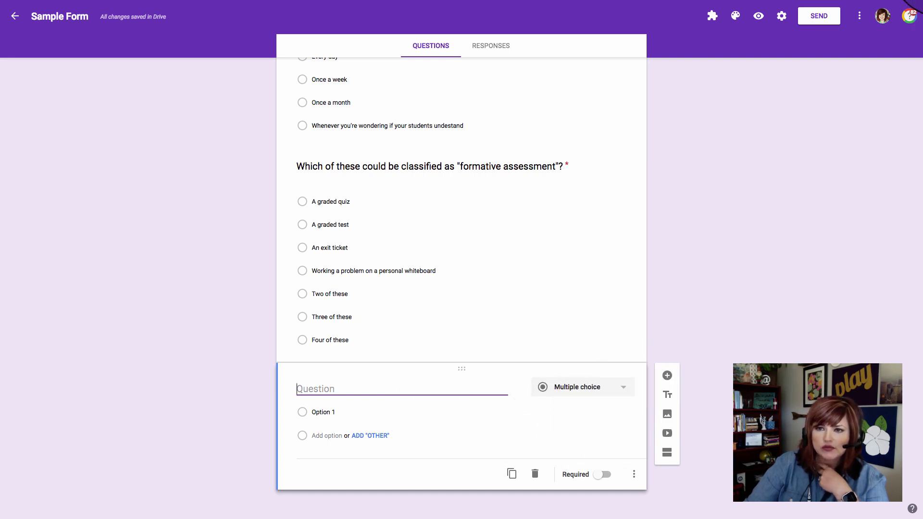
# - Paste the question asking whether Google Forms can be a formative assessment tool, with first answer 'Yes'
pyautogui.write('Can Google Forms be used as a formative assessment tool to help inform your teaching?')
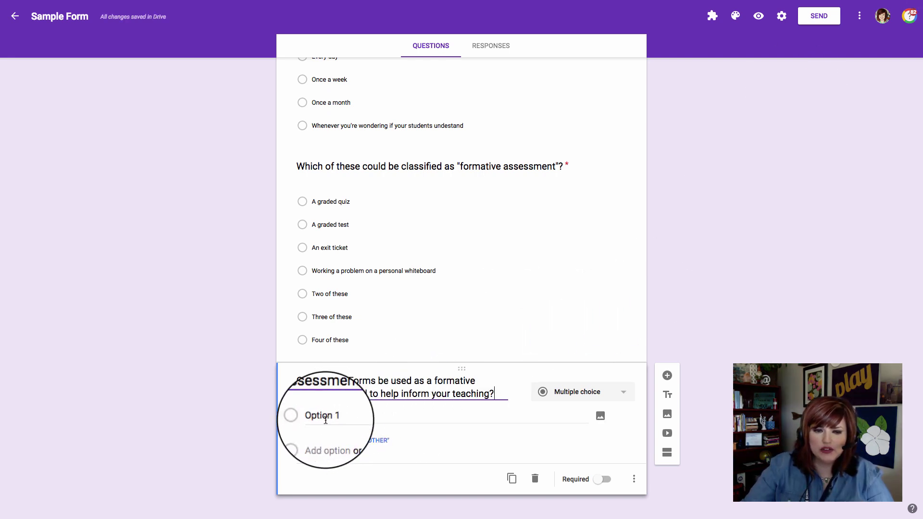
pyautogui.click(342, 419)
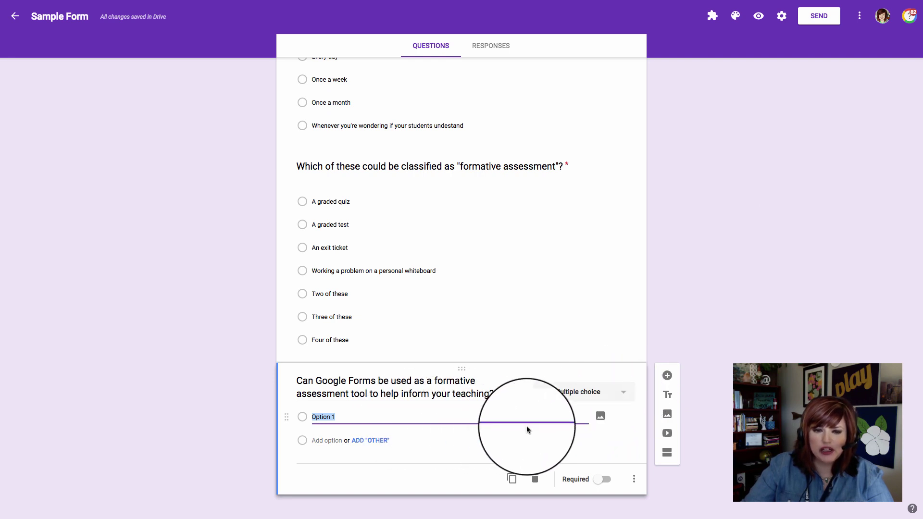
pyautogui.write('Yes')
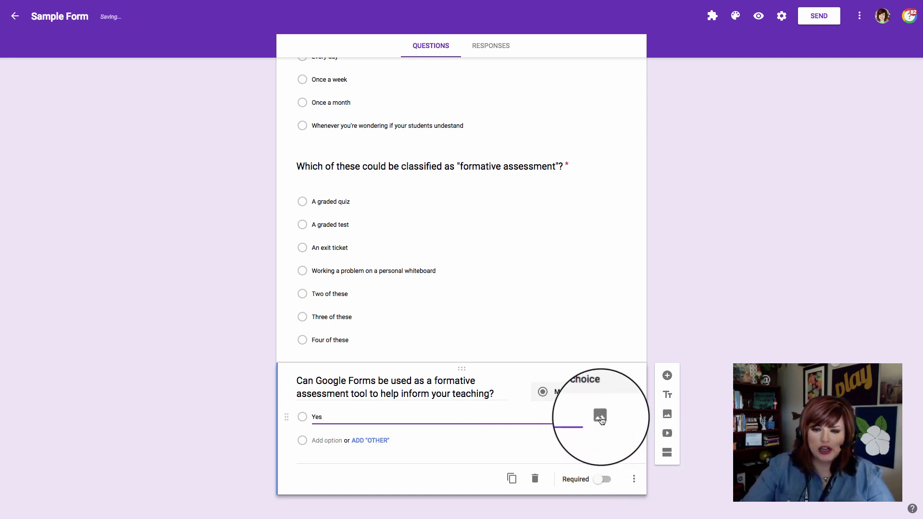
# - Attach the yes.gif image from the computer to the Yes answer
pyautogui.click(600, 416)
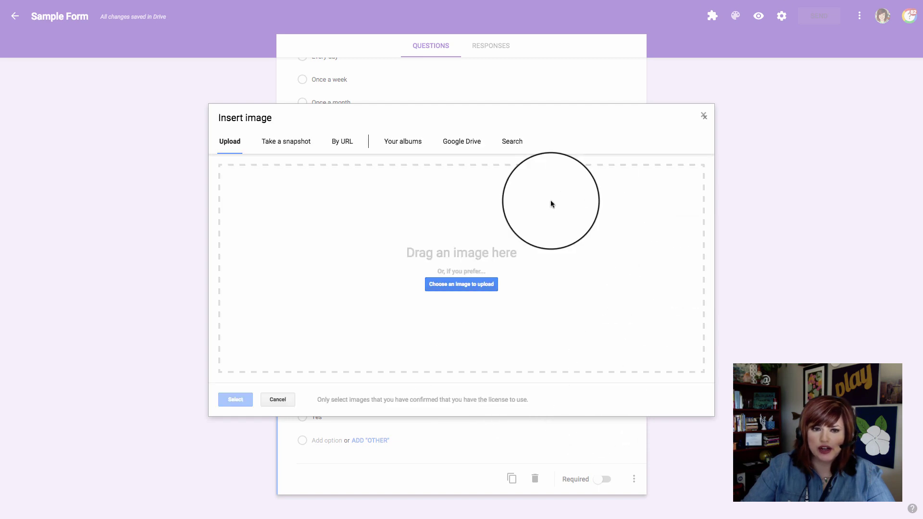
pyautogui.click(470, 286)
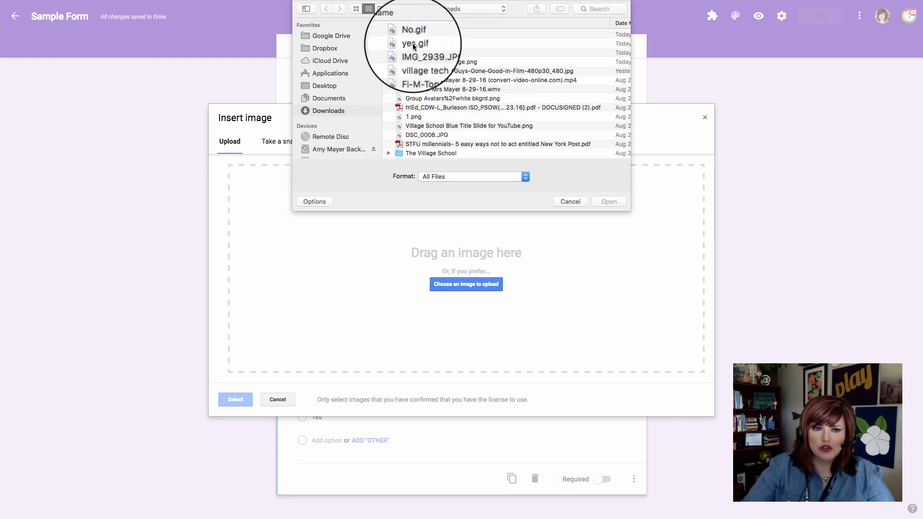
pyautogui.click(412, 44)
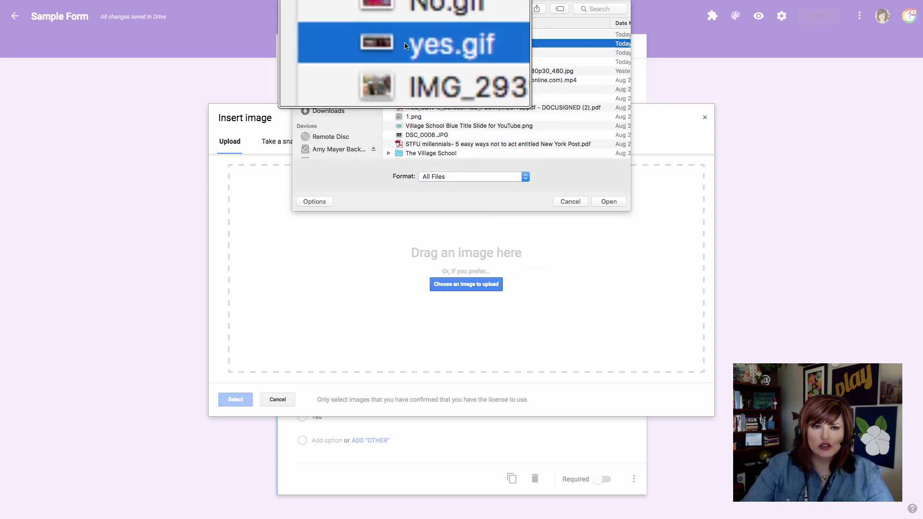
pyautogui.click(608, 202)
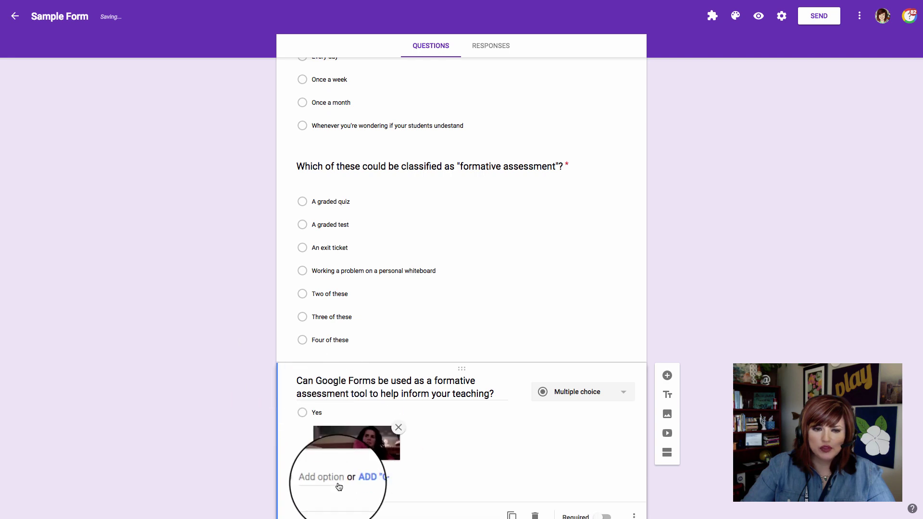
# - Add a 'No' answer with its own GIF image and mark the question required
pyautogui.click(336, 480)
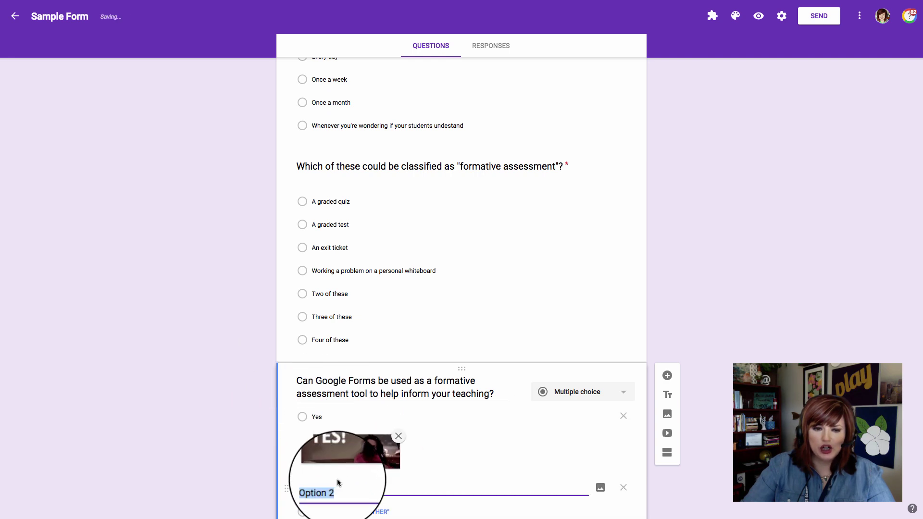
pyautogui.write('No')
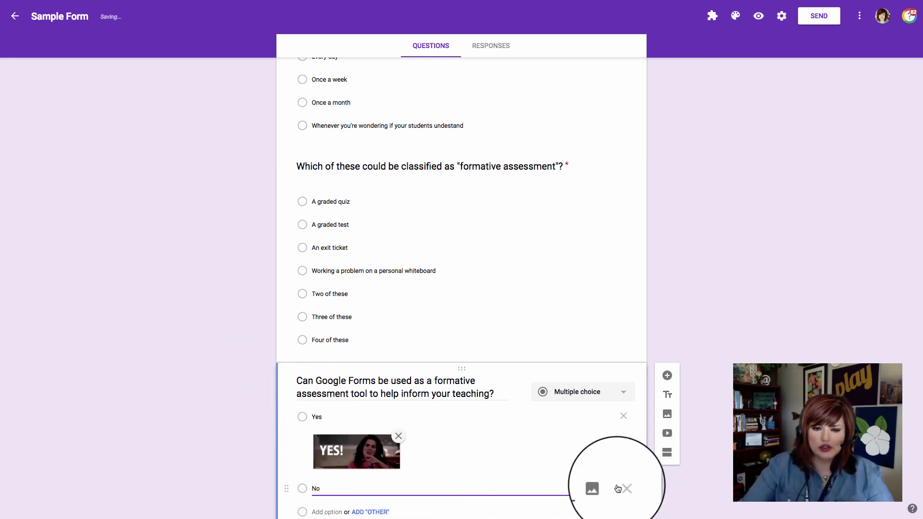
pyautogui.click(600, 487)
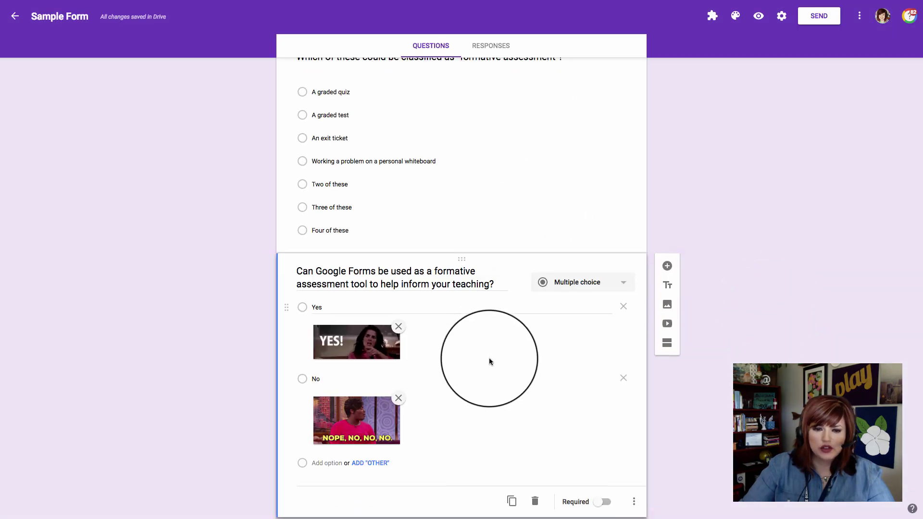
pyautogui.scroll(-1, 489, 361)
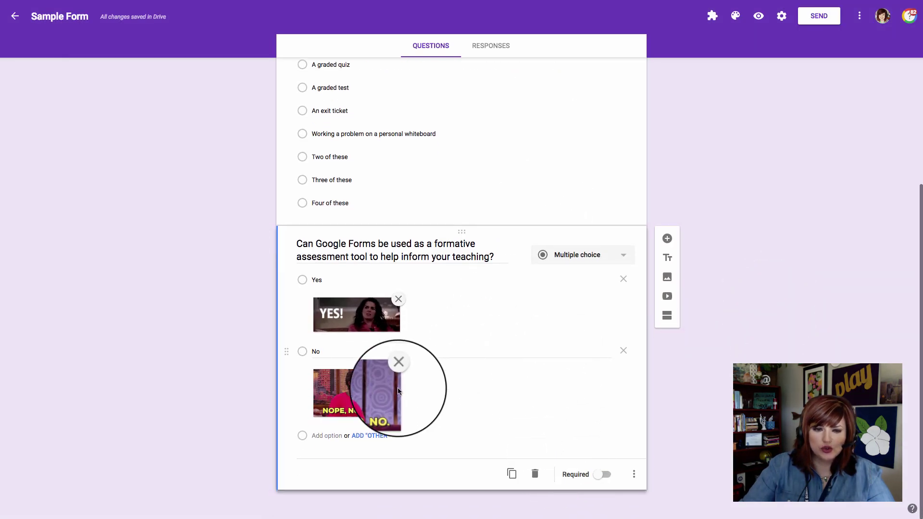
pyautogui.click(603, 475)
pyautogui.scroll(3, 573, 383)
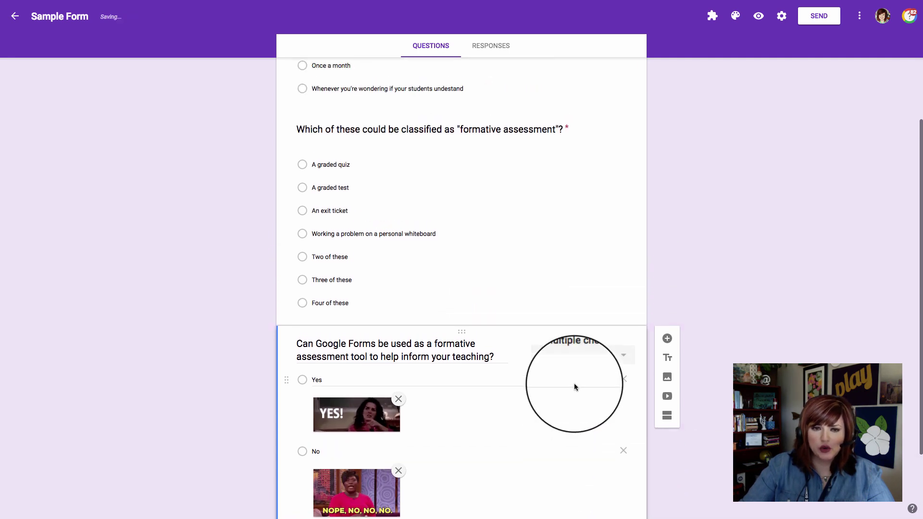
pyautogui.scroll(5, 574, 386)
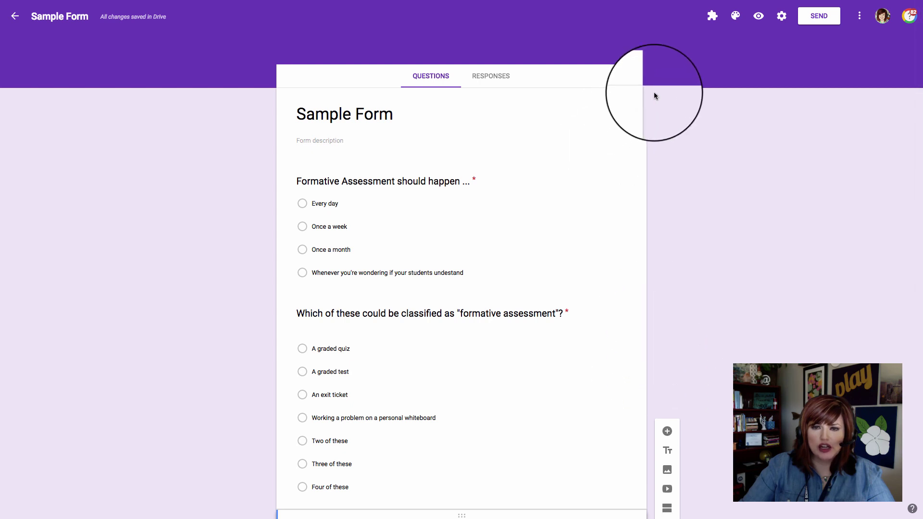
# - Enable 'Make this a quiz' in the Quizzes settings with grades released immediately, and save
pyautogui.click(780, 18)
pyautogui.click(470, 70)
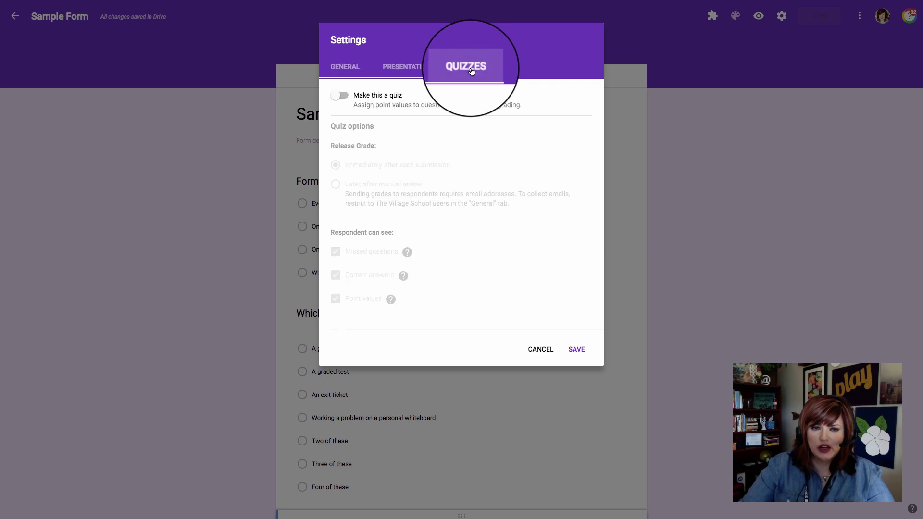
pyautogui.click(339, 95)
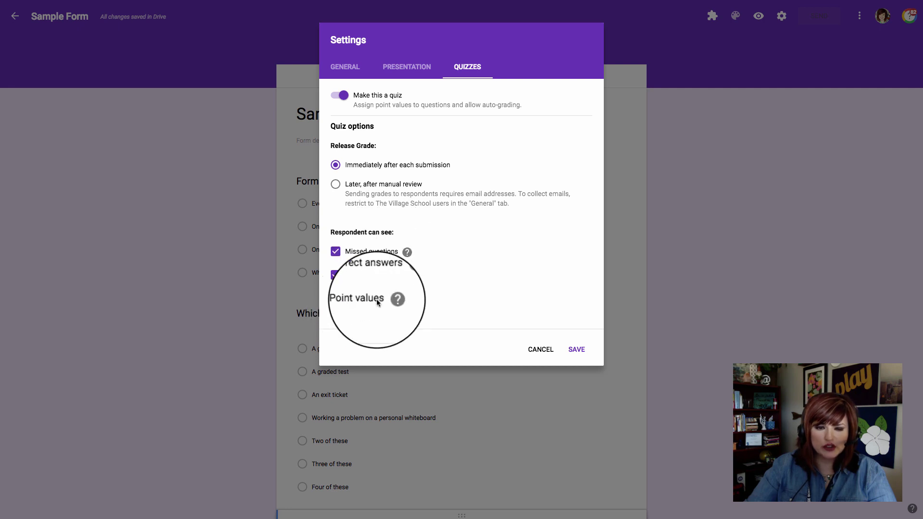
pyautogui.click(576, 350)
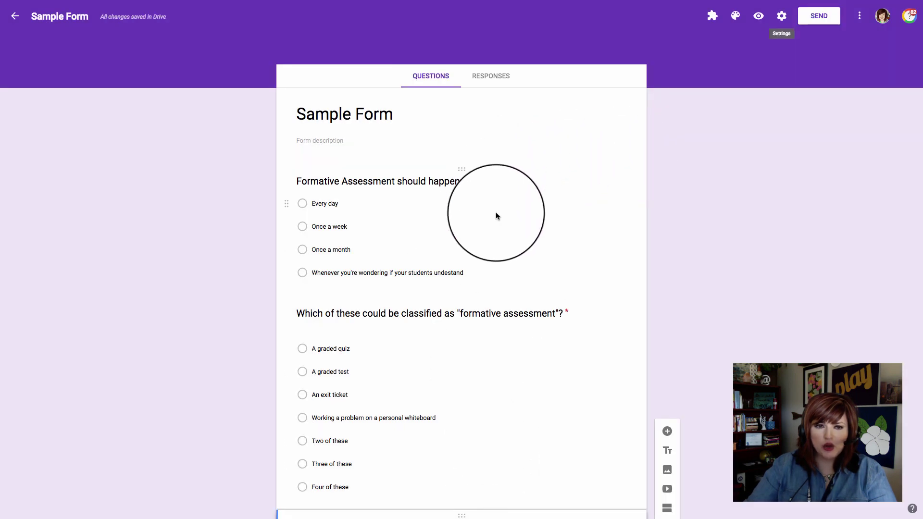
# - Give the first question 5 points in its answer key and begin adding answer feedback
pyautogui.click(495, 213)
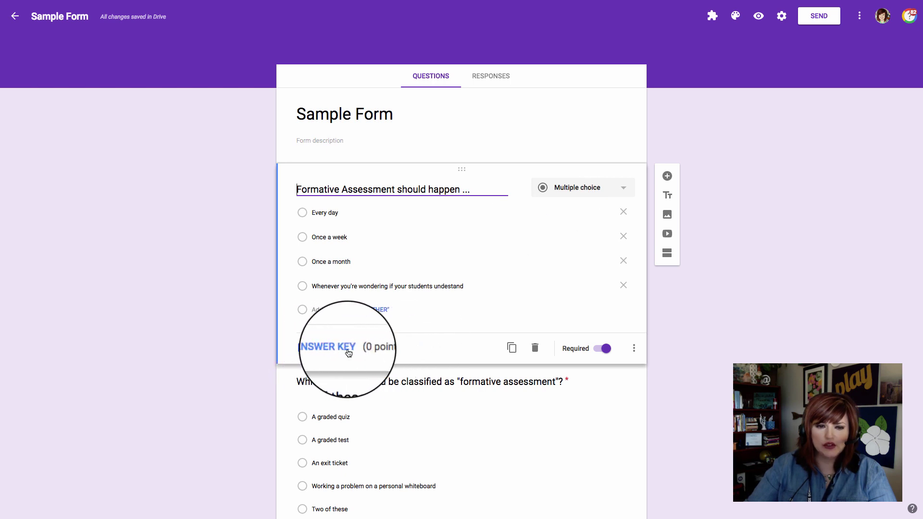
pyautogui.click(348, 352)
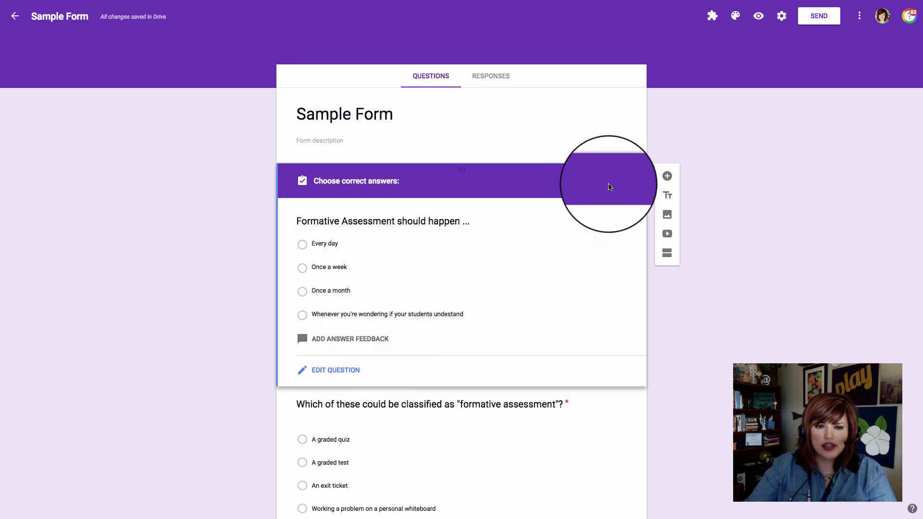
pyautogui.doubleClick(597, 222)
pyautogui.write('5')
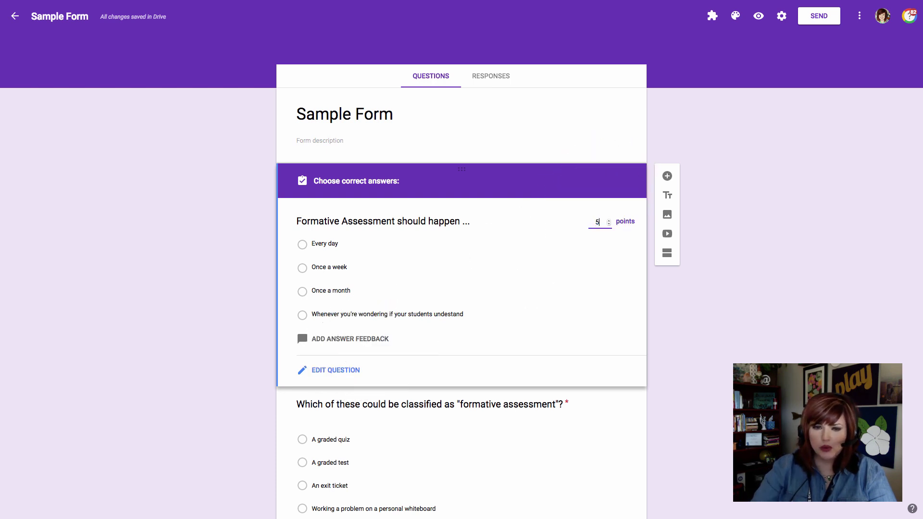
pyautogui.click(348, 339)
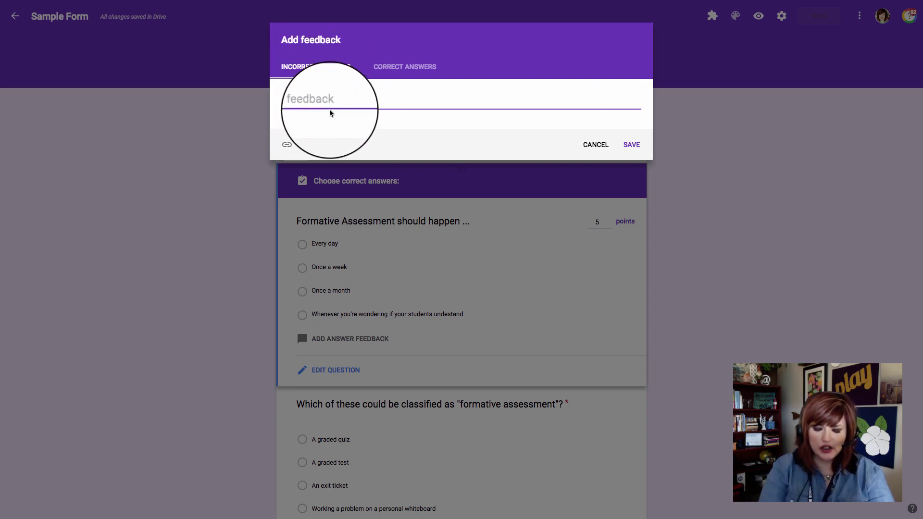
# - Enter the incorrect-answer feedback 'Sorry that's incorrect. Please watch the video attached to learn more!'
pyautogui.write('S')
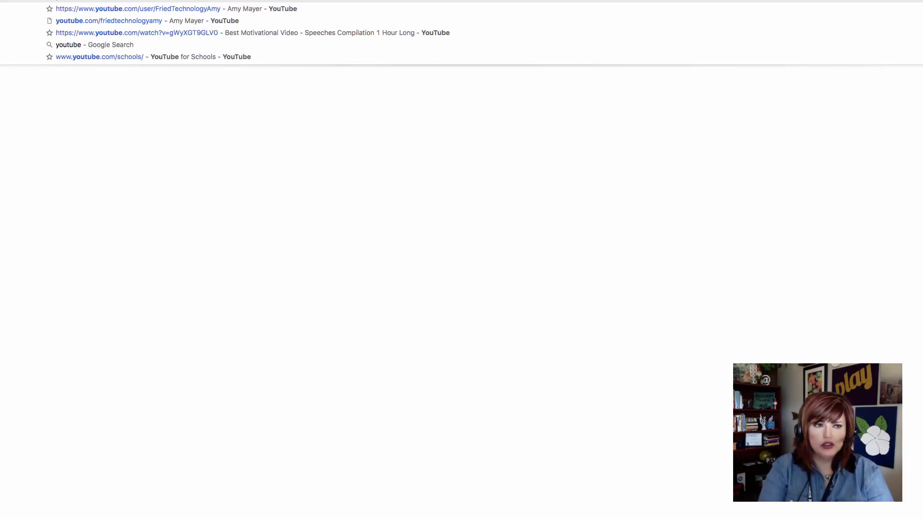
# - Search YouTube for formative assessment and open the 'Formative assessment overview' video
pyautogui.write('.com')
pyautogui.write(' formative assessment')
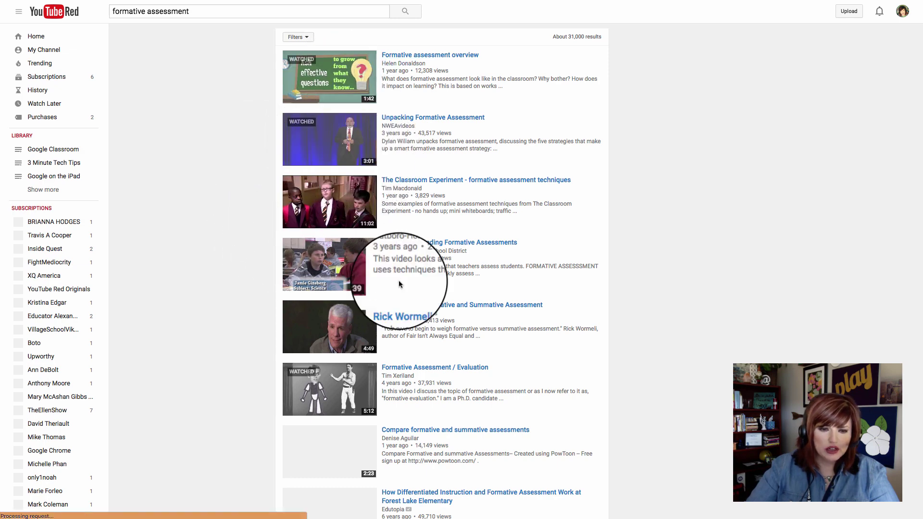
pyautogui.click(512, 305)
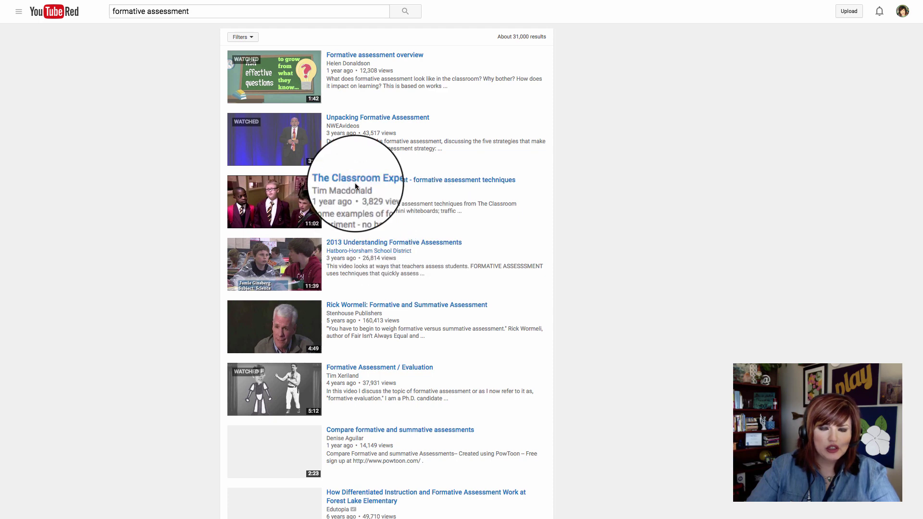
pyautogui.click(312, 94)
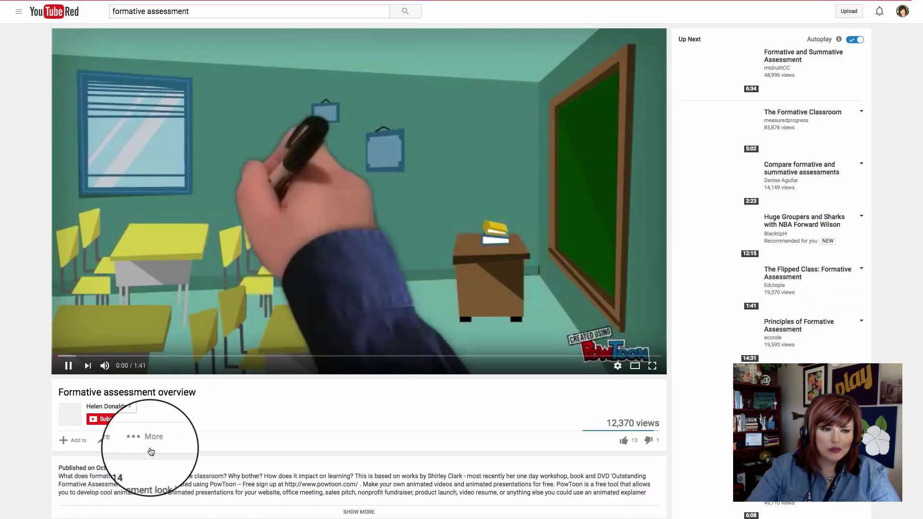
# - Copy the video's short share link from its Share options
pyautogui.scroll(-2, 110, 424)
pyautogui.scroll(-2, 110, 425)
pyautogui.scroll(2, 103, 371)
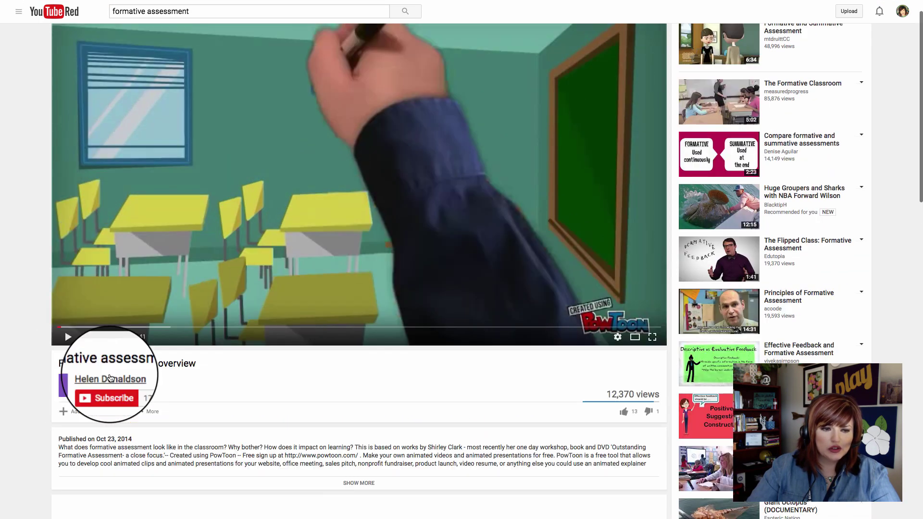
pyautogui.click(112, 414)
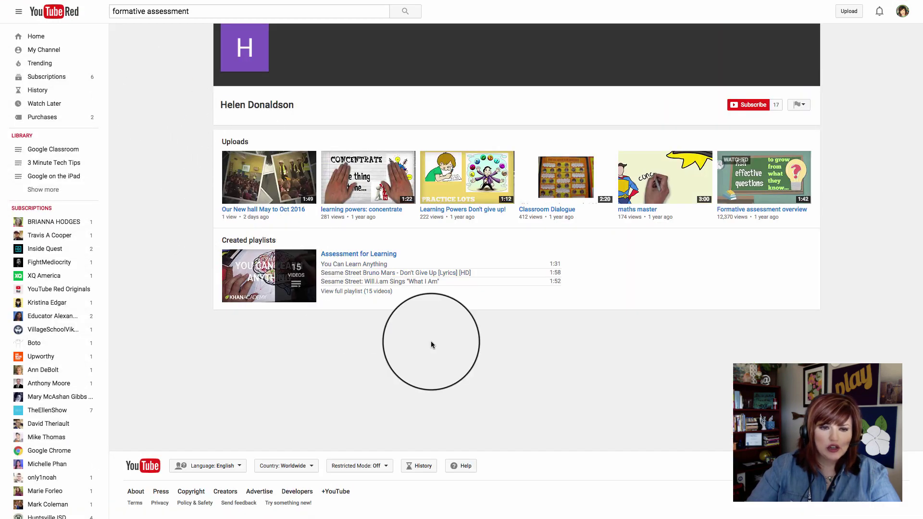
pyautogui.press('super+bracketleft')
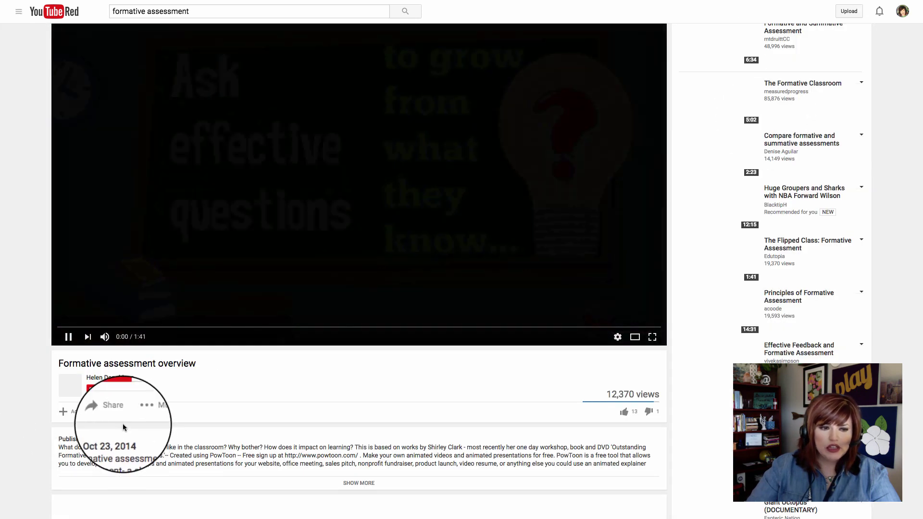
pyautogui.scroll(-1, 113, 406)
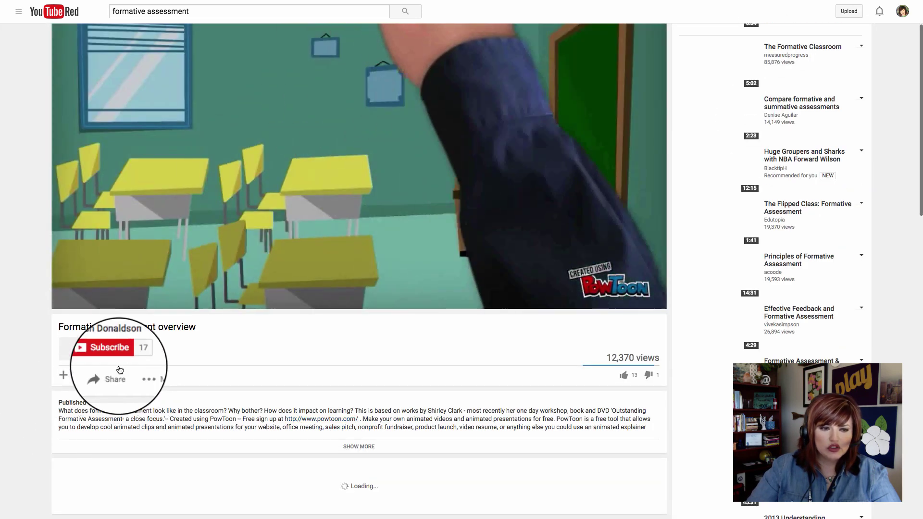
pyautogui.scroll(1, 72, 318)
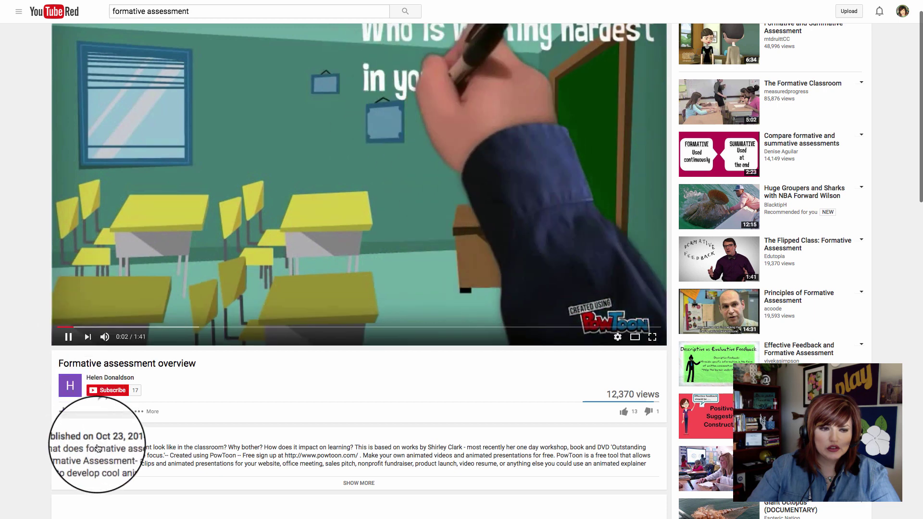
pyautogui.click(111, 415)
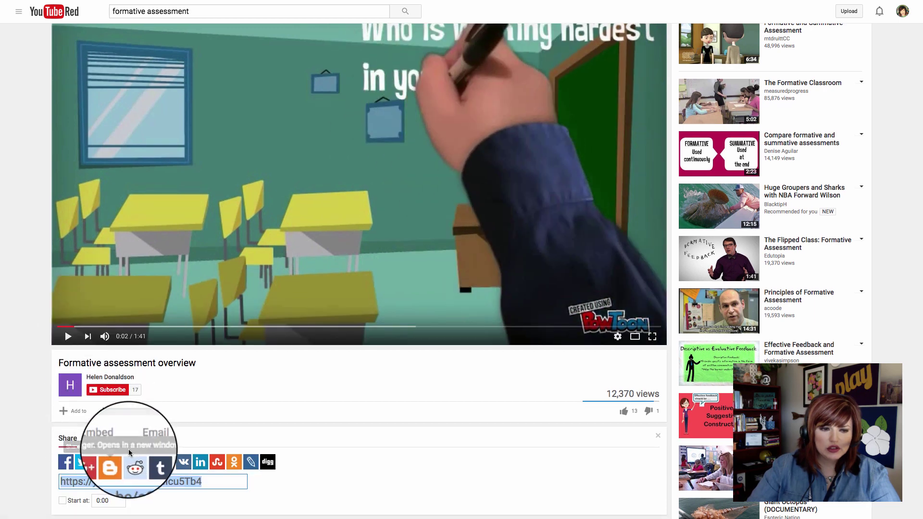
pyautogui.scroll(-1, 112, 444)
pyautogui.rightClick(123, 436)
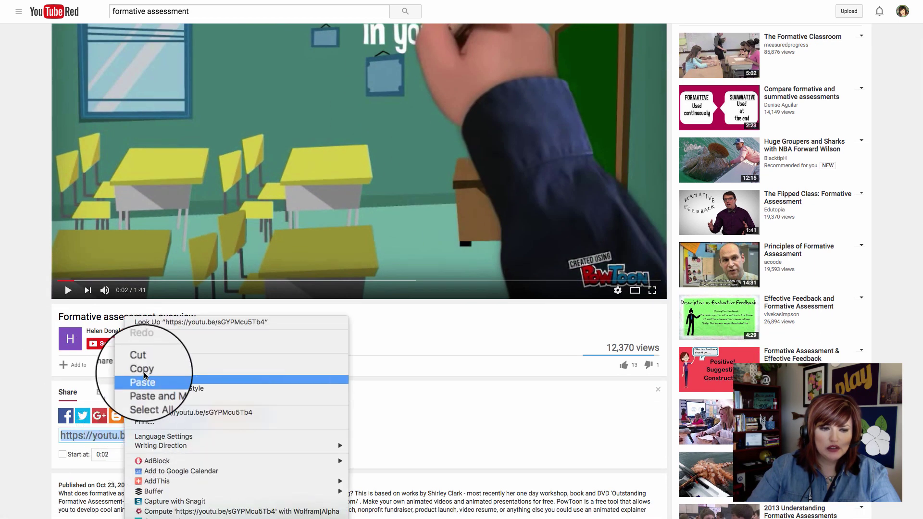
pyautogui.click(143, 370)
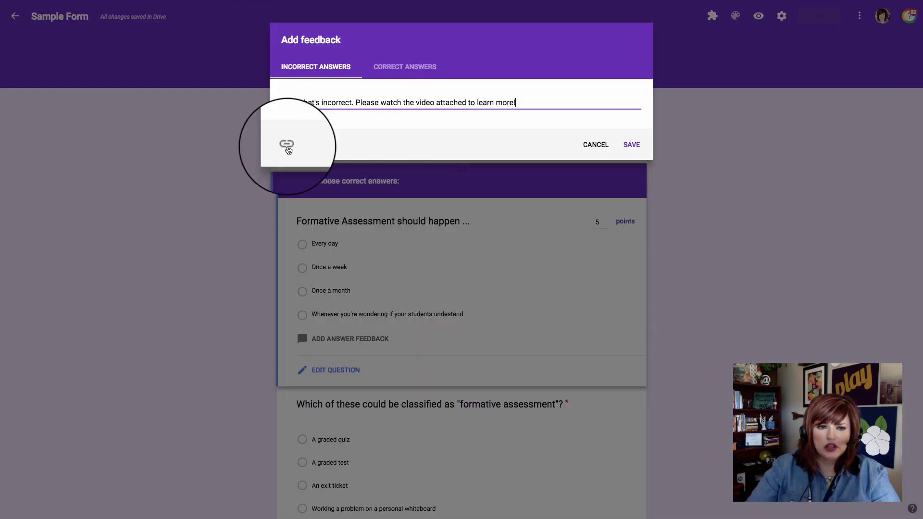
# - Link the copied YouTube video in incorrect-answer feedback and save 'Way to go! You got it!' for correct answers
pyautogui.click(290, 145)
pyautogui.rightClick(308, 148)
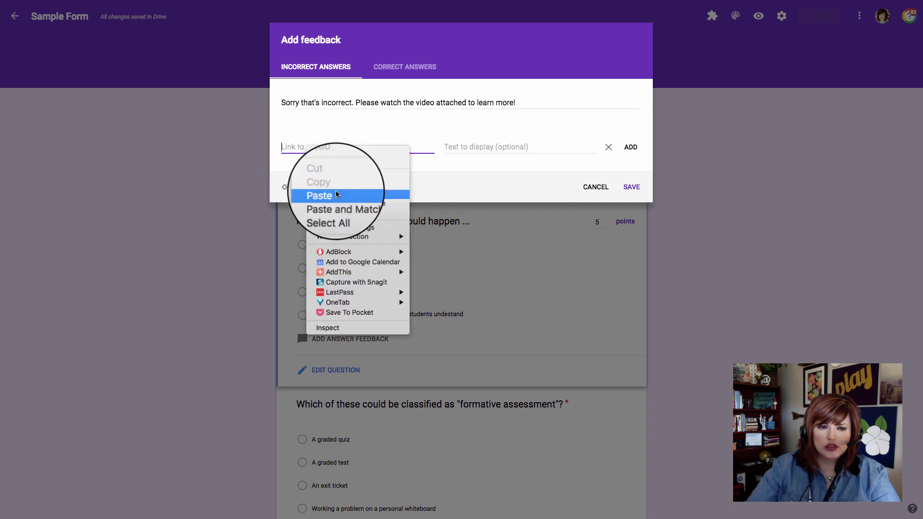
pyautogui.click(340, 173)
pyautogui.click(516, 145)
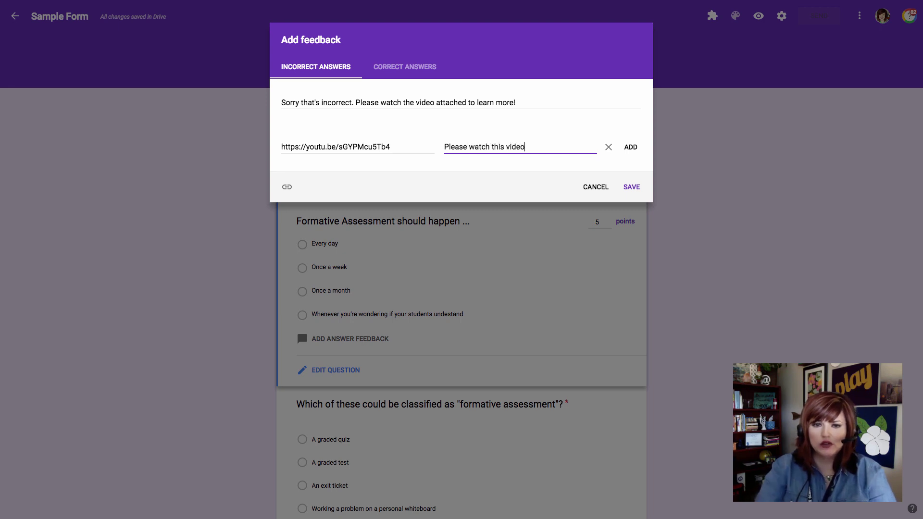
pyautogui.click(631, 147)
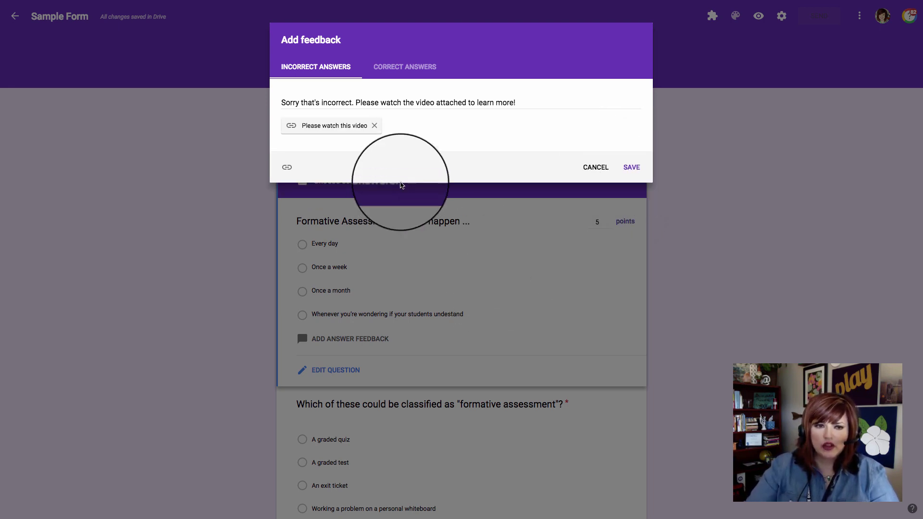
pyautogui.click(399, 70)
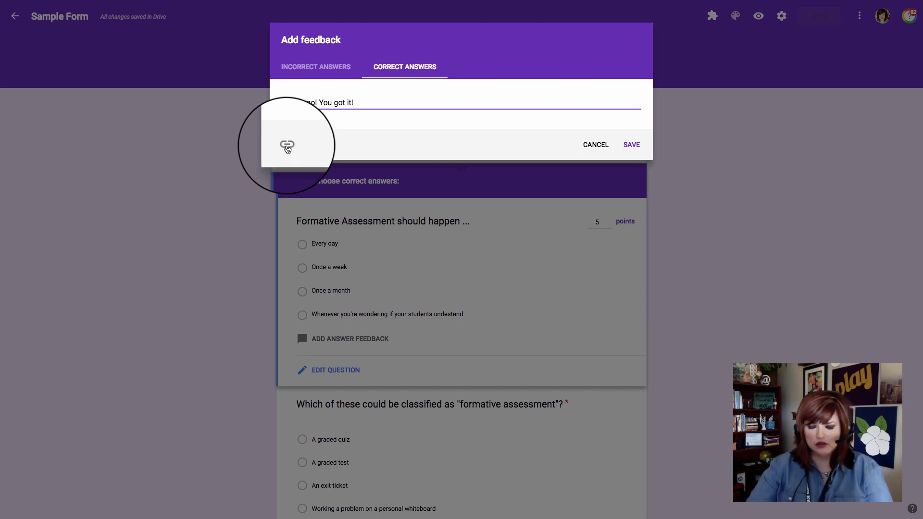
pyautogui.click(640, 147)
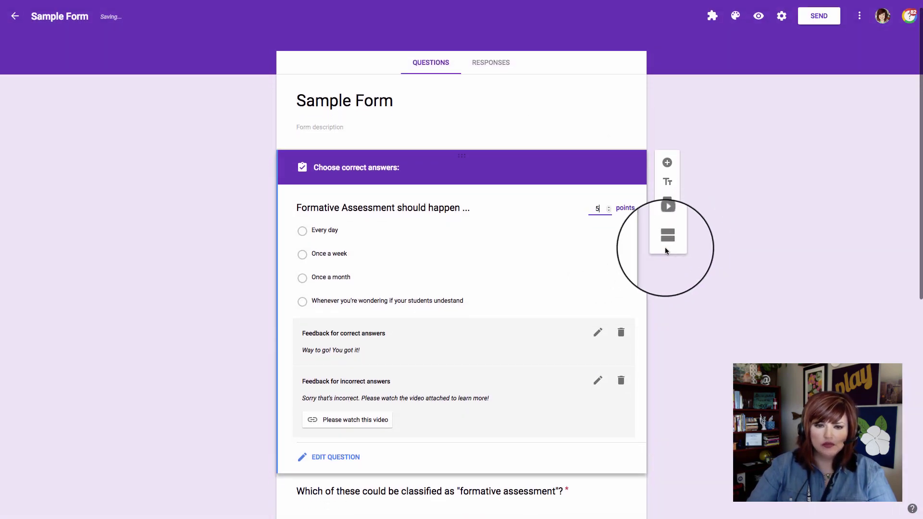
# - Set the formative assessment question's answer key to 5 points
pyautogui.scroll(-3, 497, 336)
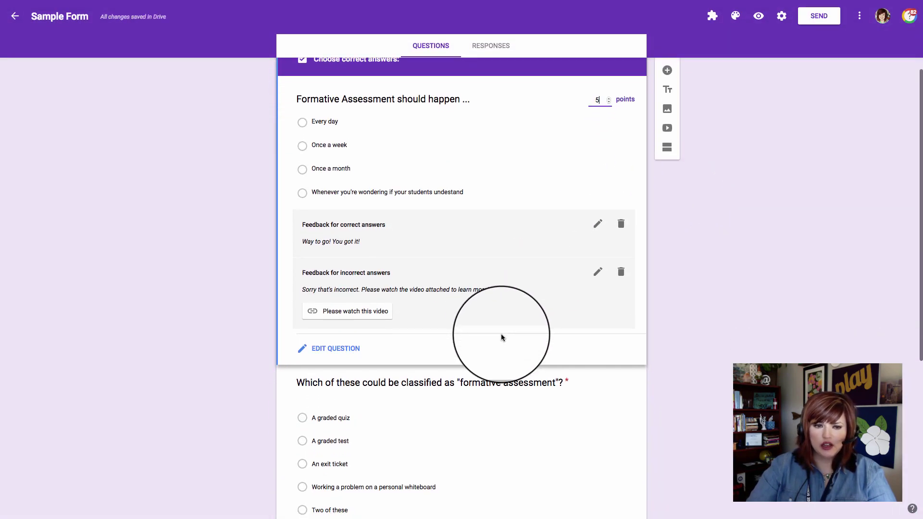
pyautogui.scroll(-3, 498, 337)
pyautogui.click(480, 360)
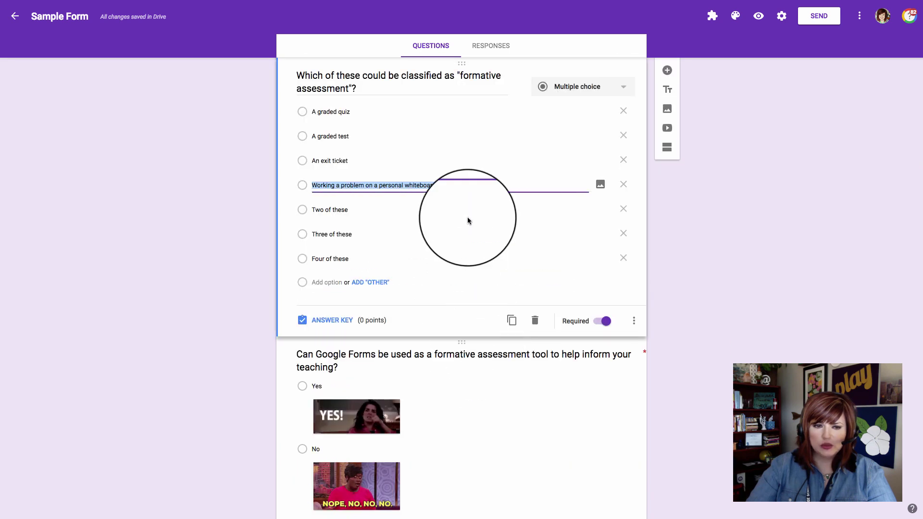
pyautogui.click(477, 235)
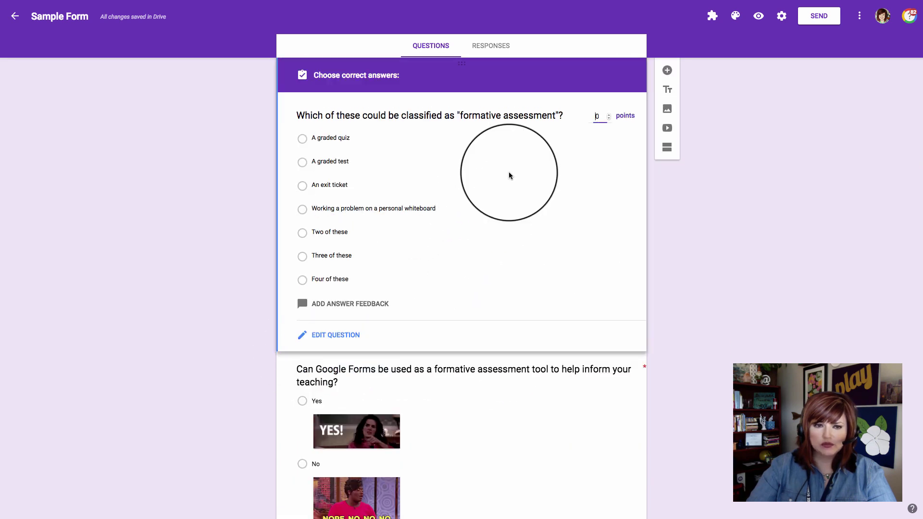
pyautogui.click(493, 49)
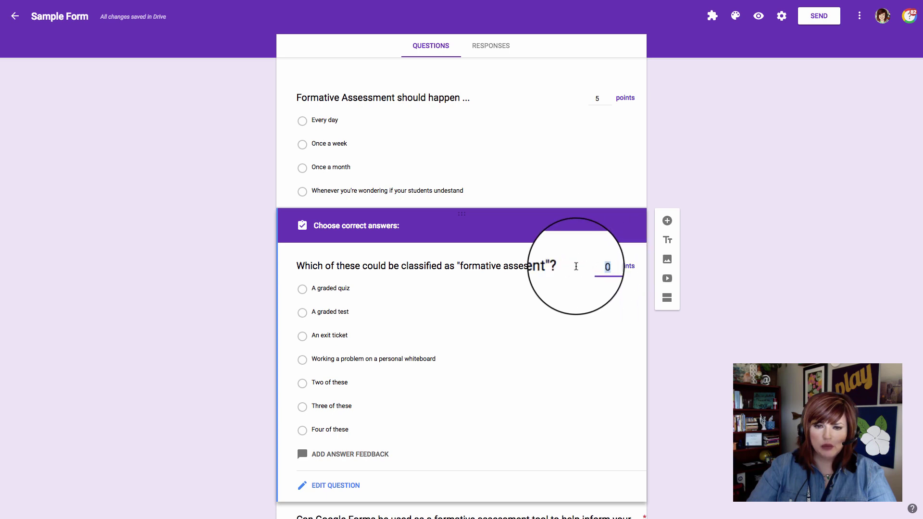
pyautogui.write('5')
# - Mark the first question's last option, 'Whenever you're wondering…', as correct
pyautogui.scroll(-1, 394, 363)
pyautogui.scroll(-1, 395, 363)
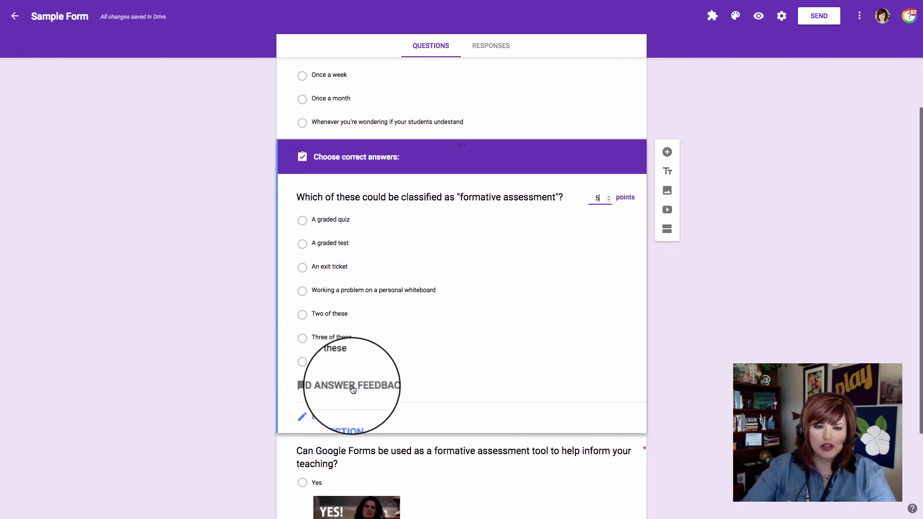
pyautogui.scroll(3, 360, 293)
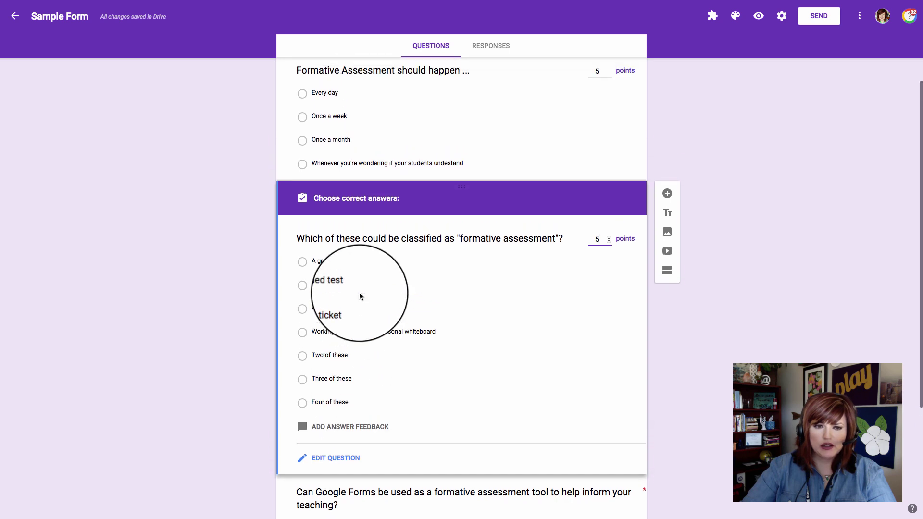
pyautogui.click(484, 264)
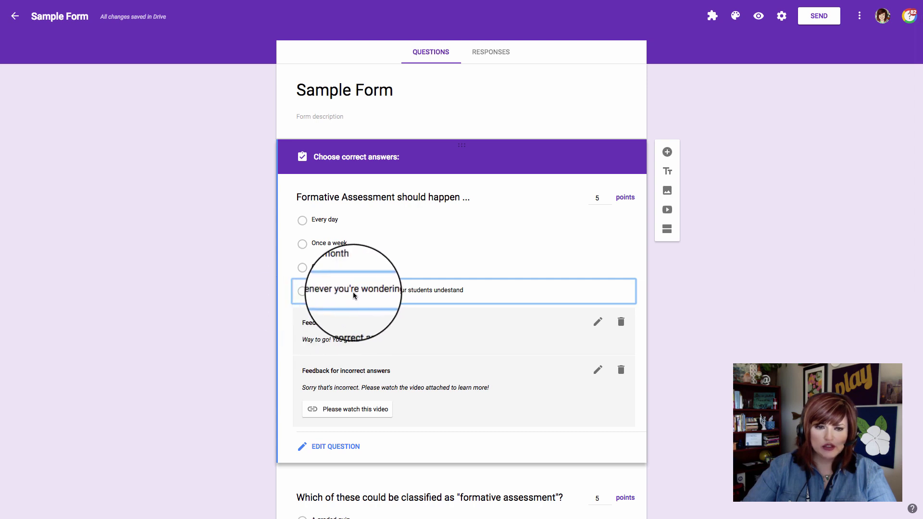
pyautogui.click(310, 291)
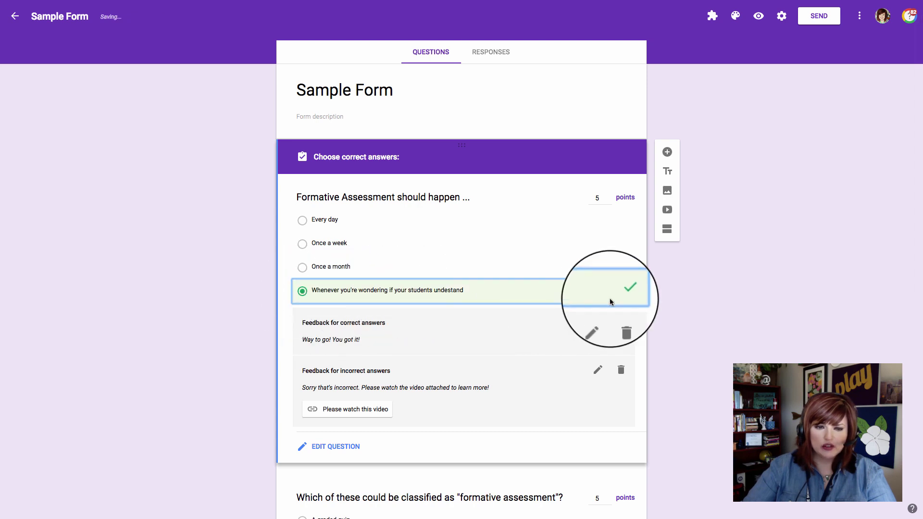
# - Mark 'Two of these' as the formative assessment question's correct answer
pyautogui.scroll(-1, 572, 307)
pyautogui.scroll(-5, 572, 306)
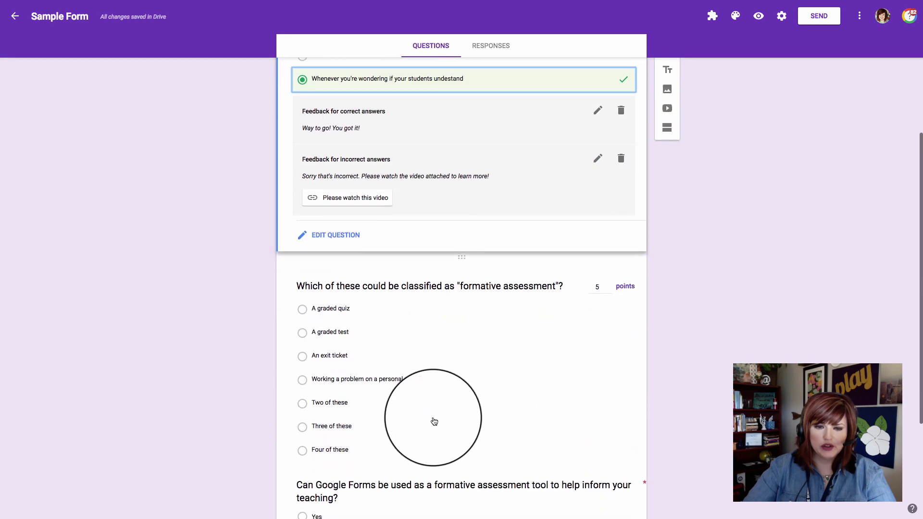
pyautogui.click(430, 364)
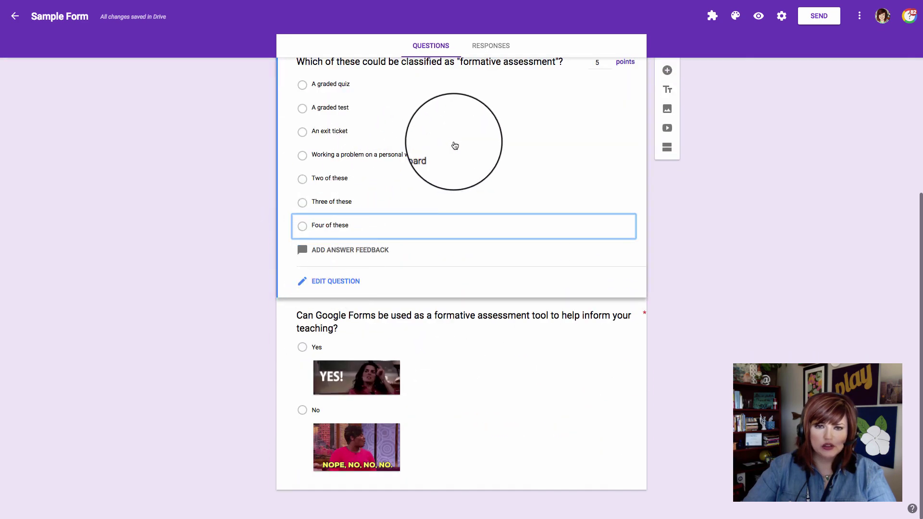
pyautogui.scroll(1, 434, 158)
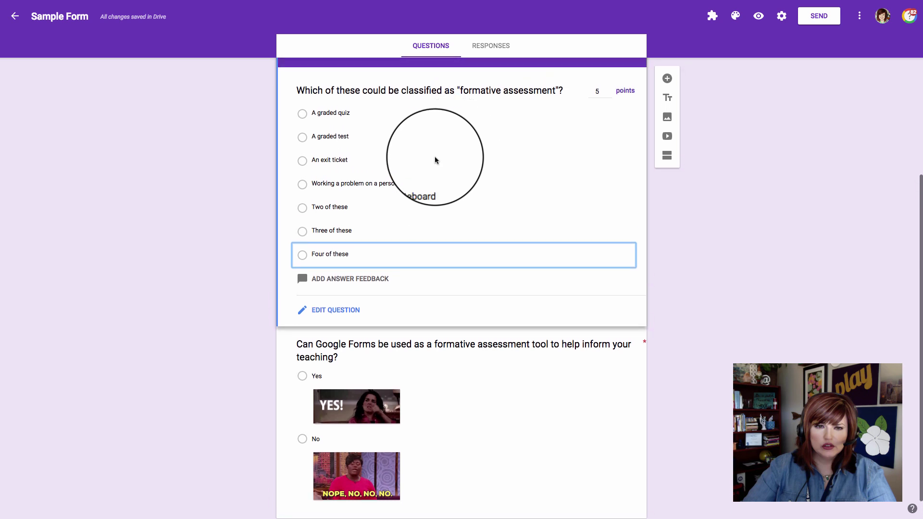
pyautogui.click(330, 212)
pyautogui.click(331, 210)
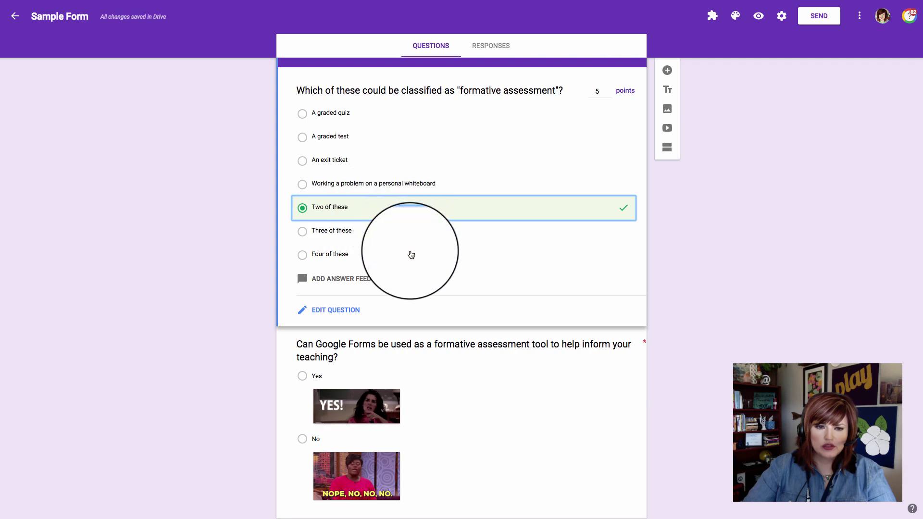
pyautogui.scroll(-1, 339, 260)
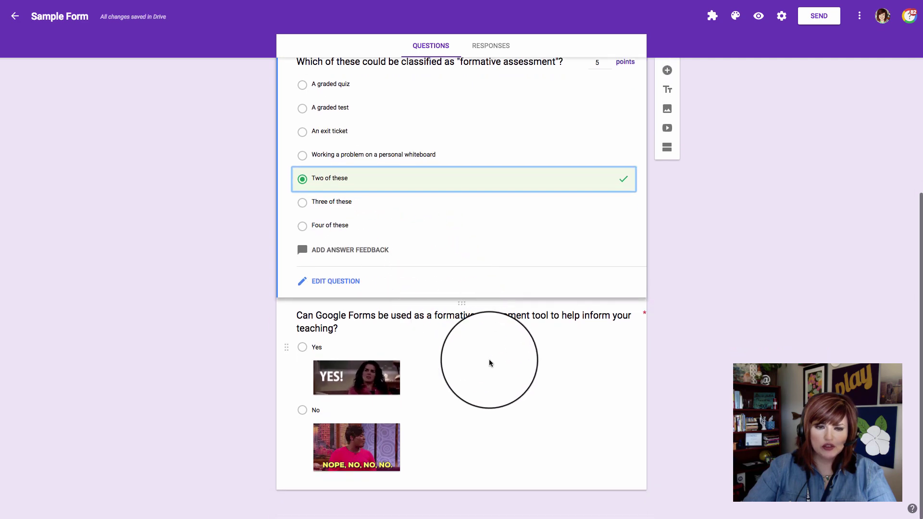
# - Key the third (teaching) question at 5 points with Yes as its correct answer
pyautogui.click(489, 357)
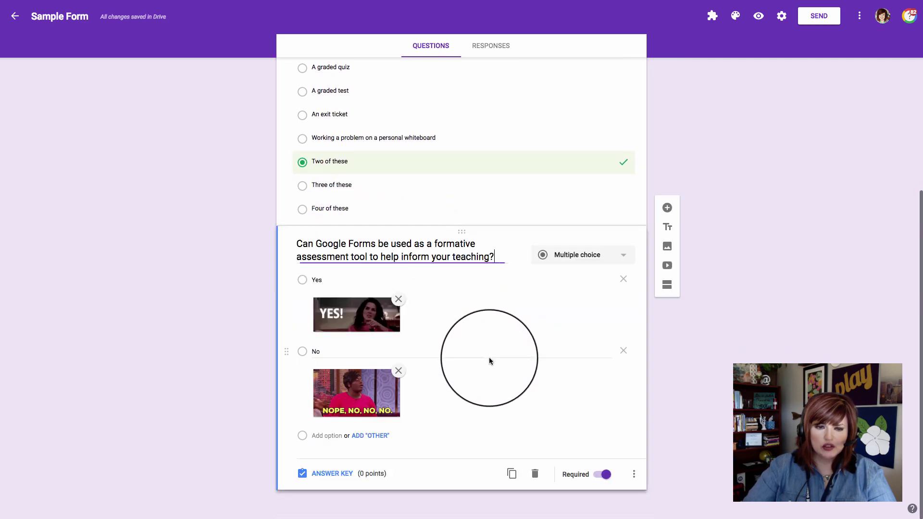
pyautogui.click(324, 478)
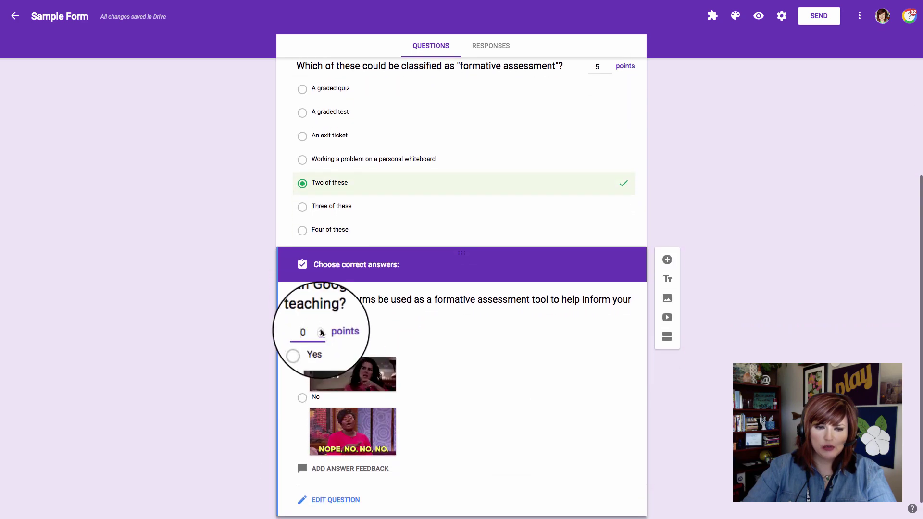
pyautogui.write('2')
pyautogui.click(321, 329)
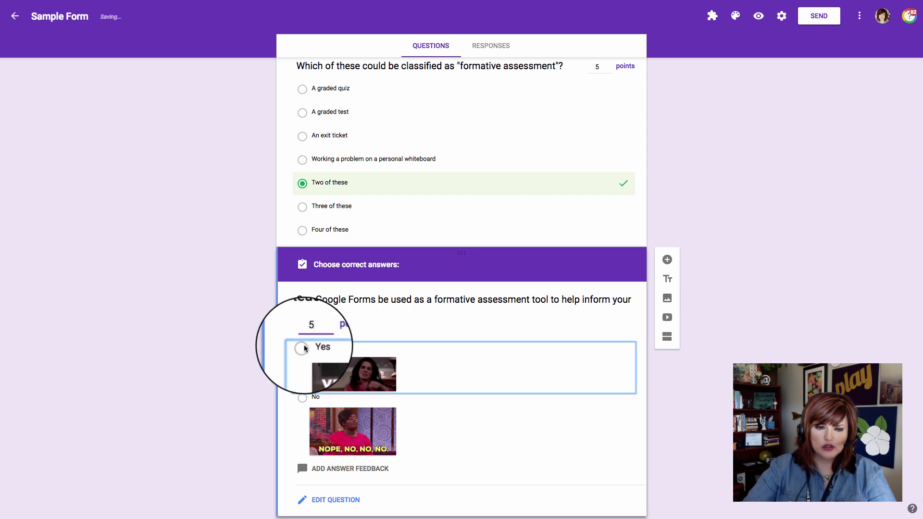
pyautogui.click(601, 375)
pyautogui.scroll(5, 604, 376)
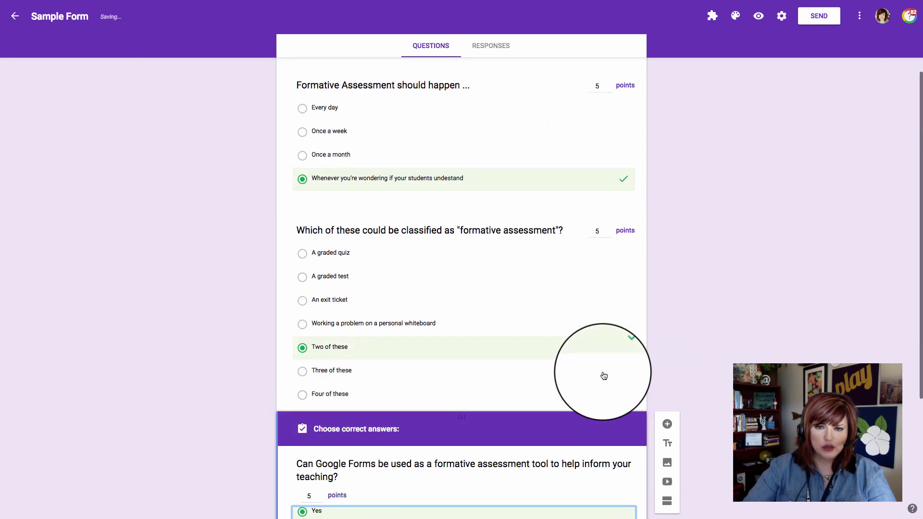
pyautogui.scroll(-5, 604, 375)
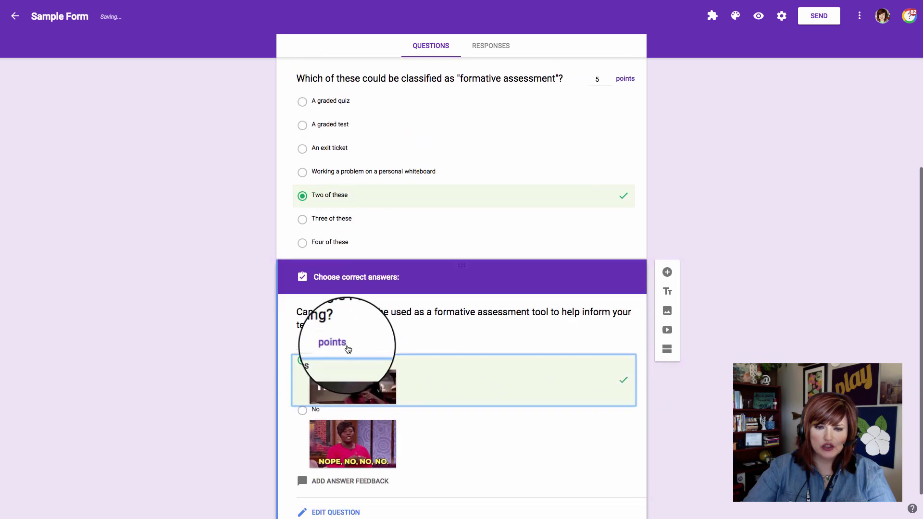
pyautogui.scroll(-1, 571, 422)
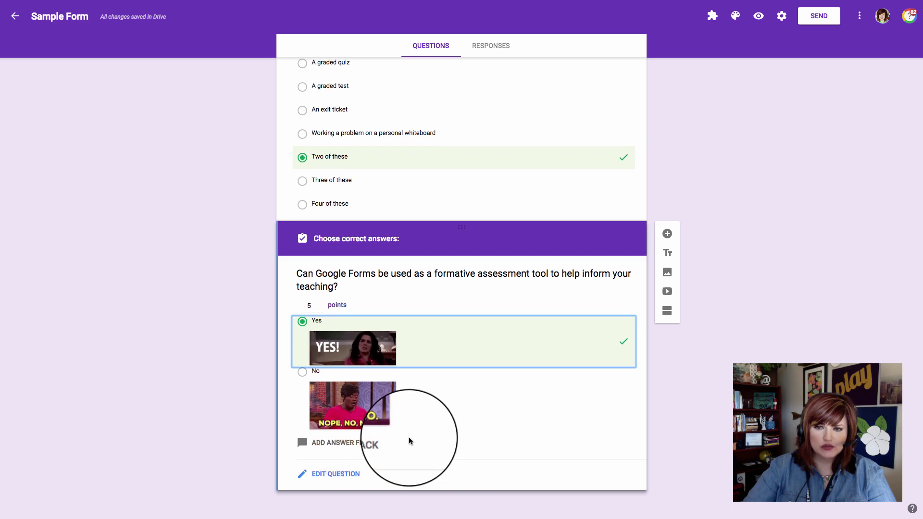
pyautogui.scroll(6, 442, 428)
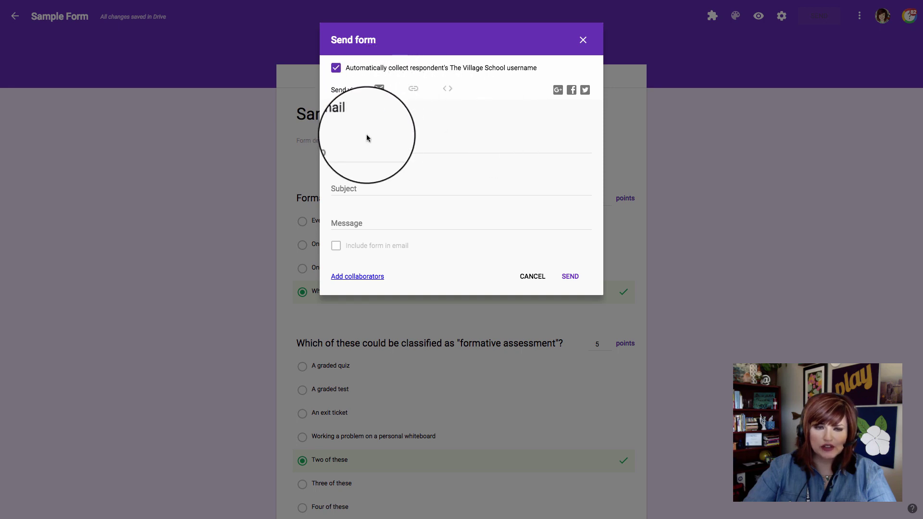
# - Shorten the form's share link with Shorten URL, then close Send form and preview the form
pyautogui.click(412, 89)
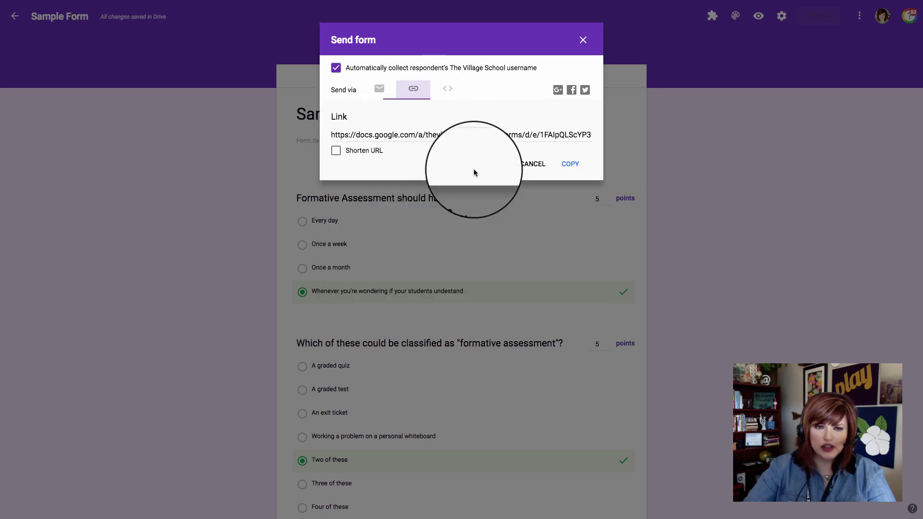
pyautogui.click(336, 152)
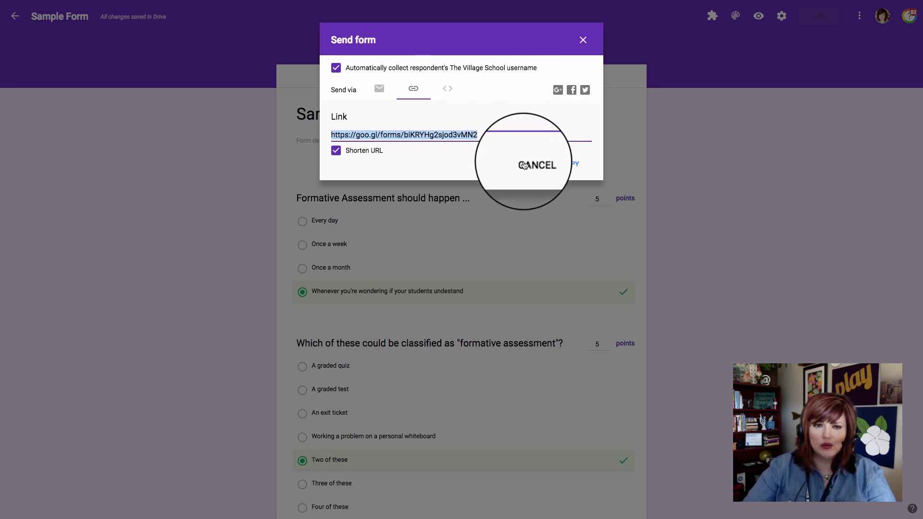
pyautogui.click(583, 41)
pyautogui.click(761, 18)
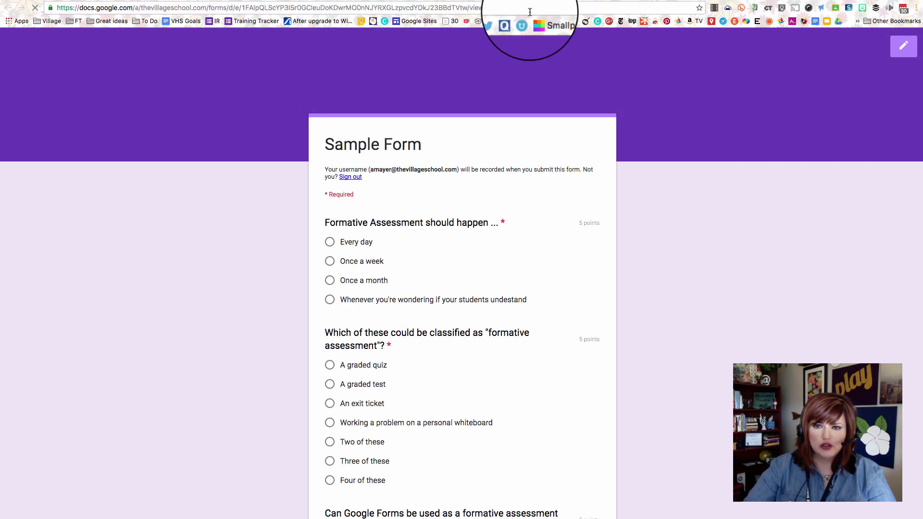
# - Generate the goo.gl/7DIUGN short link for the live form page and select it for copying
pyautogui.click(754, 9)
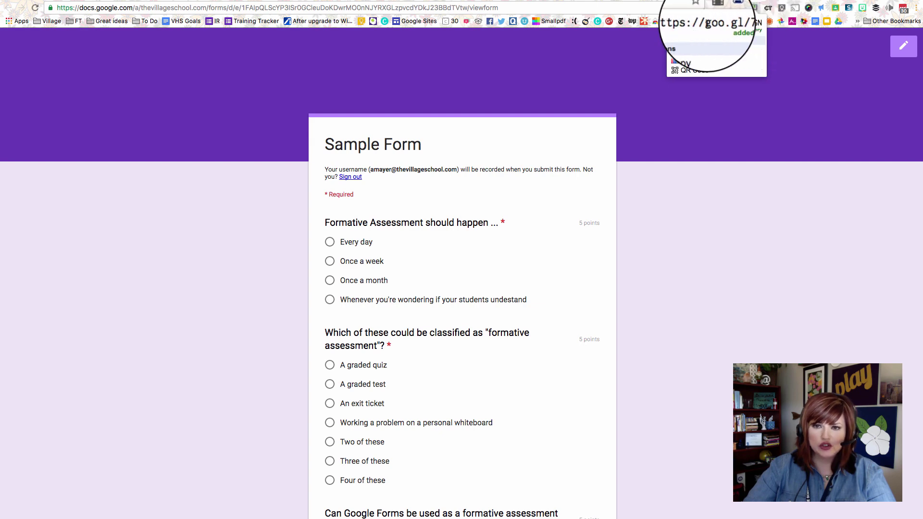
pyautogui.moveTo(705, 23); pyautogui.dragTo(762, 23)
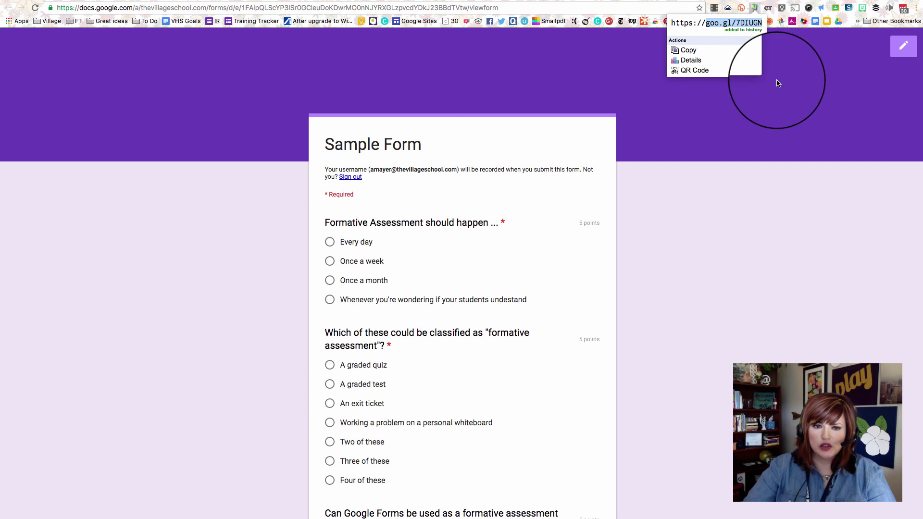